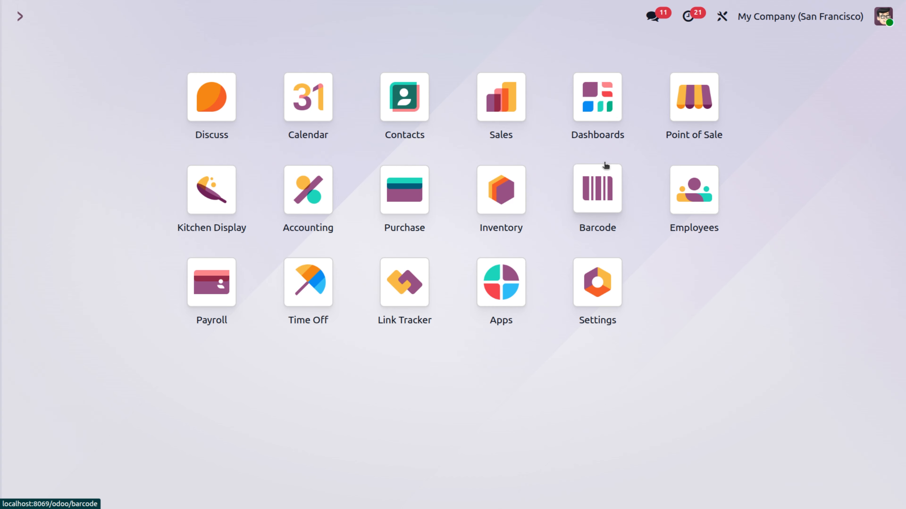
Open Payroll's employee list and bring up the record of the employee with the green letter A avatar.
click(206, 282)
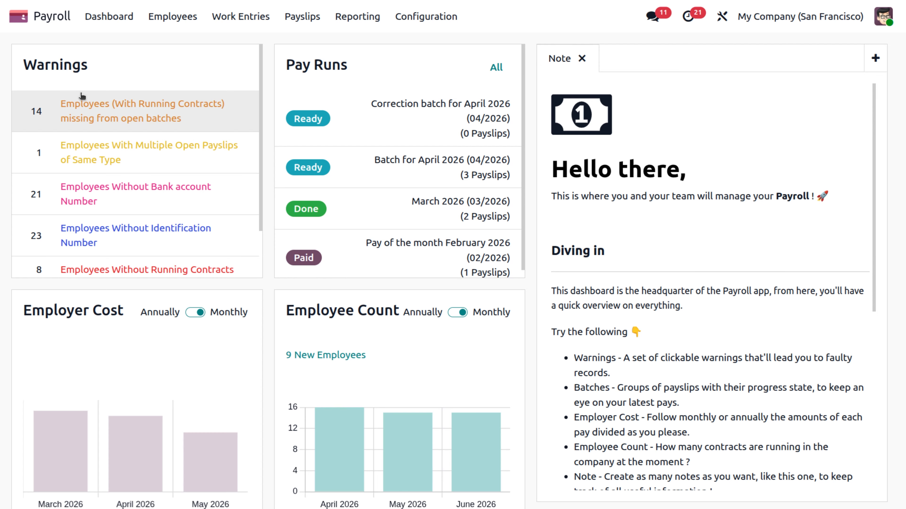
click(168, 18)
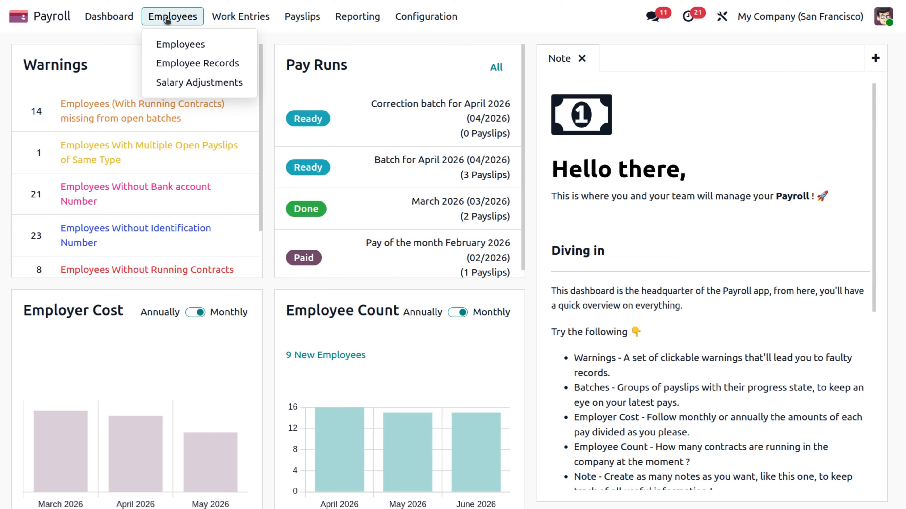
click(179, 43)
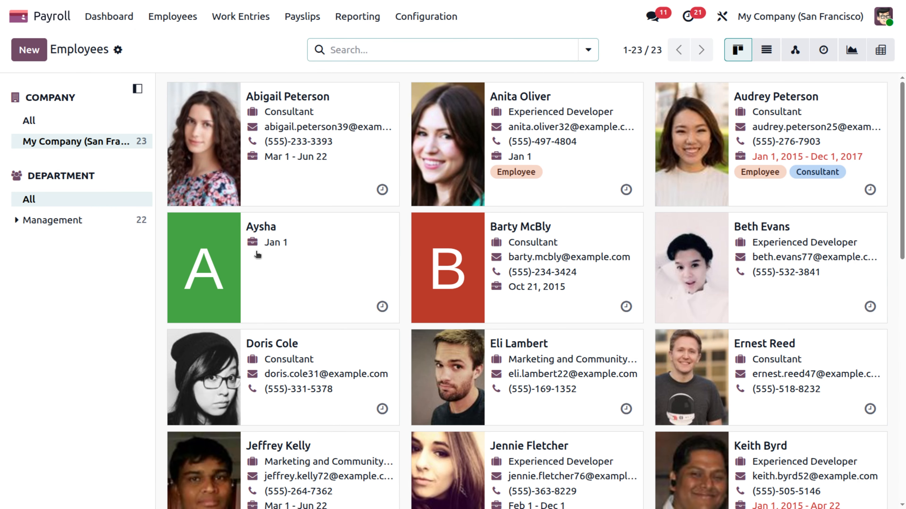
click(295, 278)
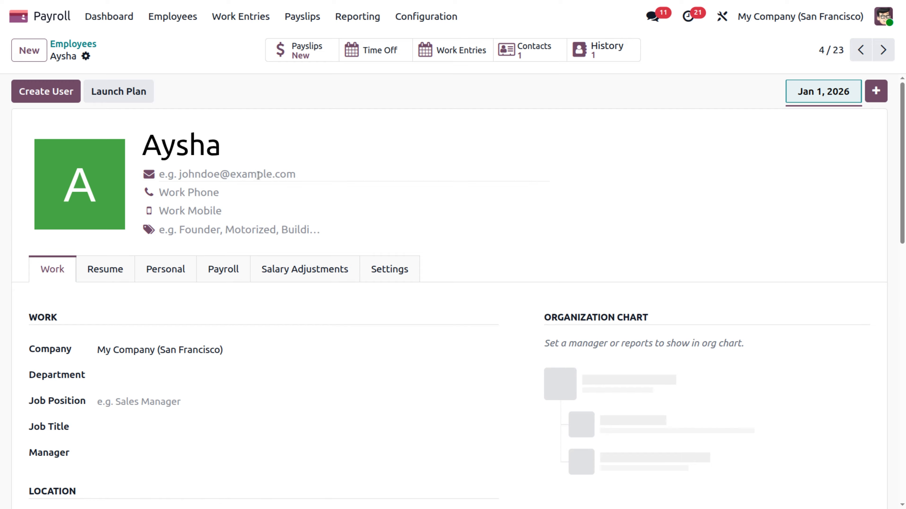
Review the employee's bank account details, then the payroll contract, pay category choices, working hours and tax form settings.
click(164, 278)
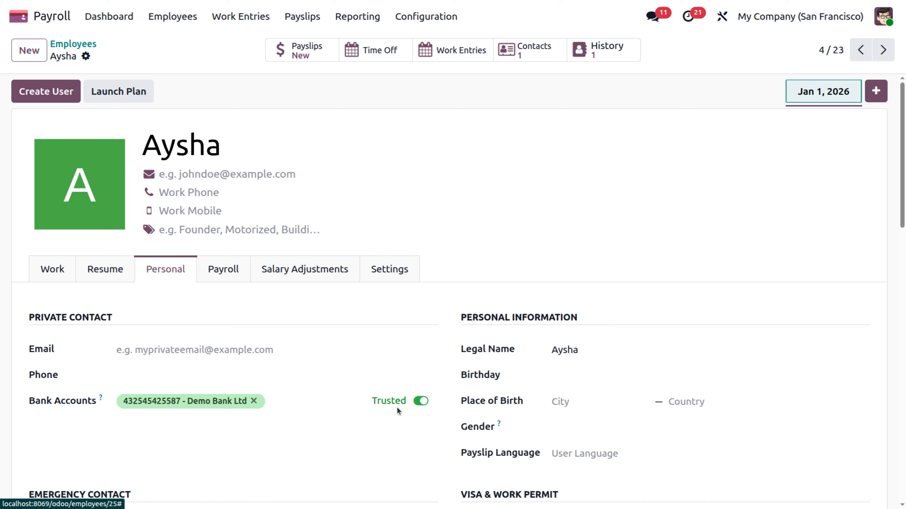
click(226, 269)
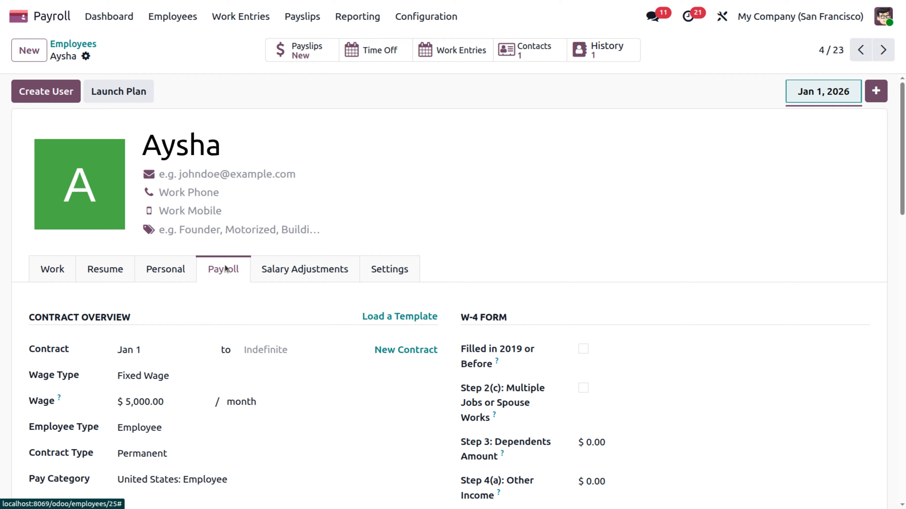
scroll(255, 224, down, 5)
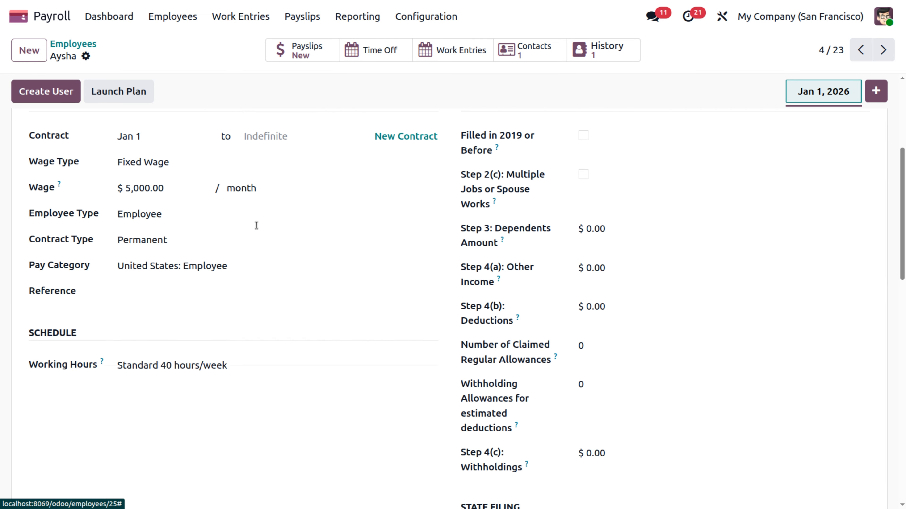
scroll(256, 225, up, 3)
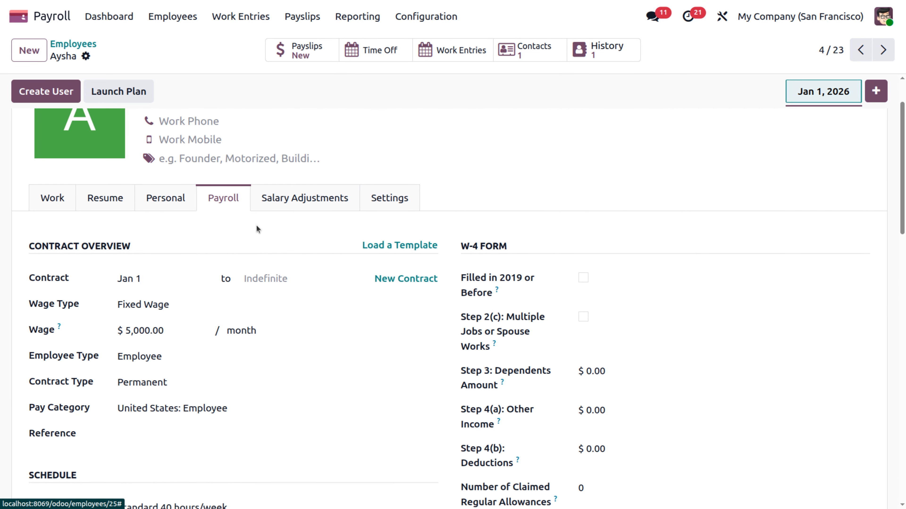
scroll(256, 228, up, 1)
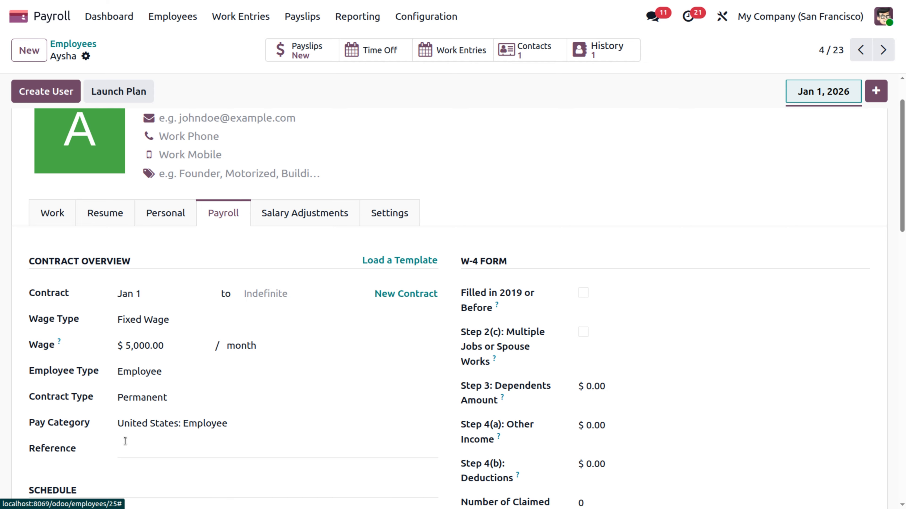
click(232, 424)
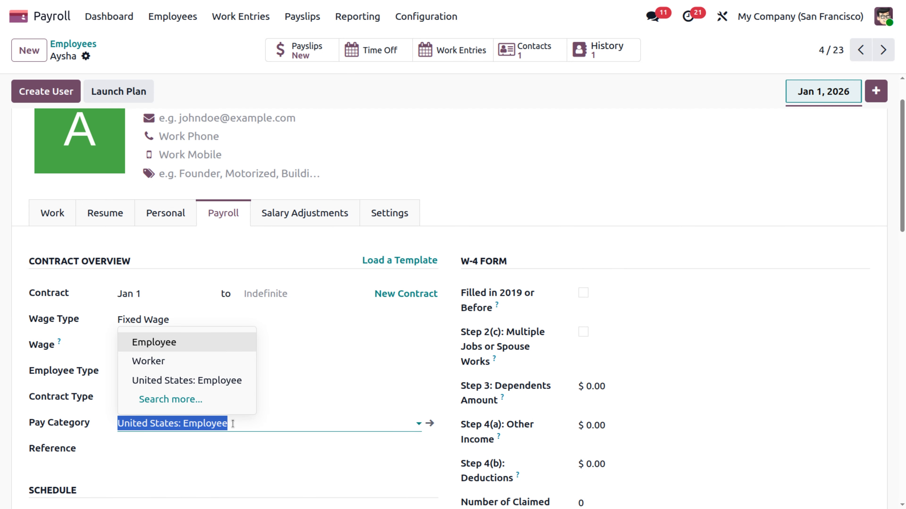
click(282, 406)
scroll(282, 407, down, 5)
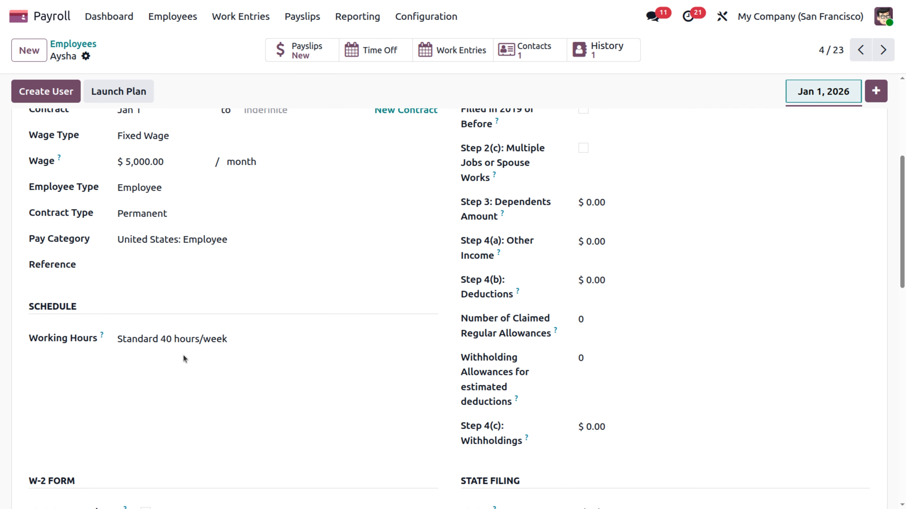
scroll(183, 355, down, 7)
scroll(184, 355, up, 13)
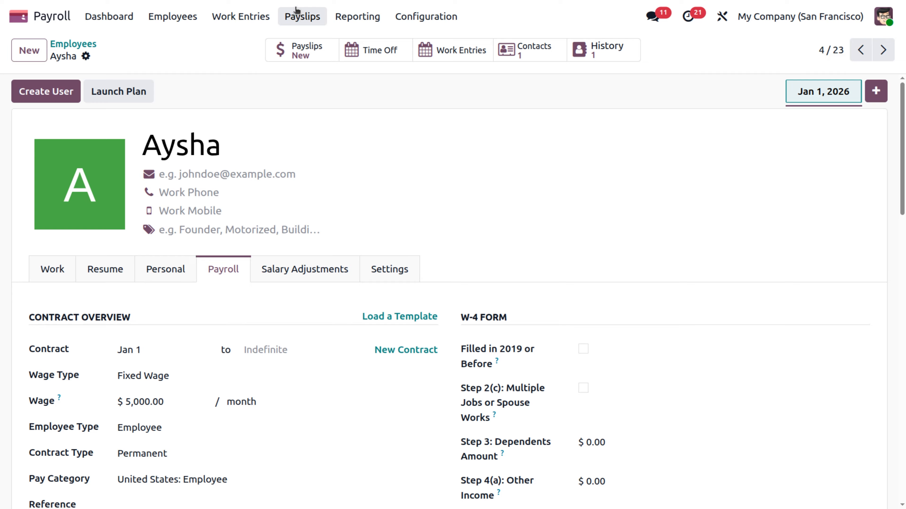
Start a new payslip from the employee's record, keeping the same employee selected.
click(301, 16)
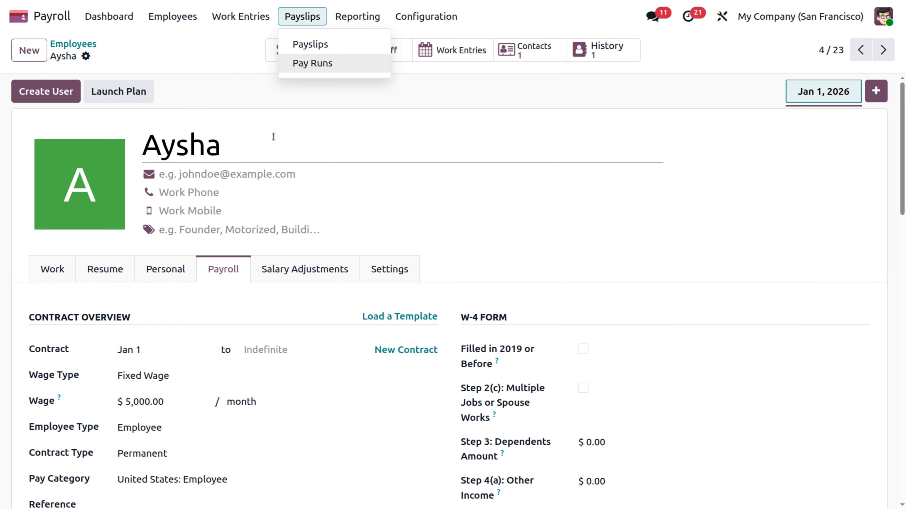
click(345, 100)
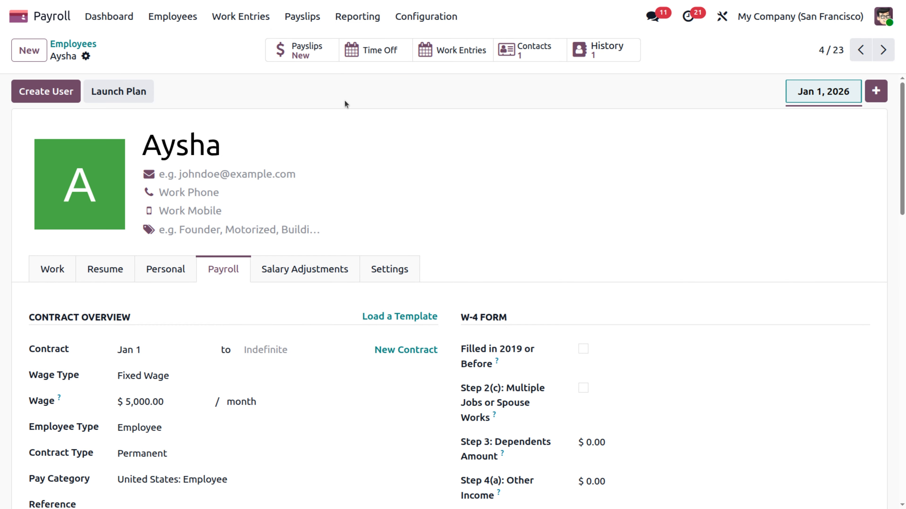
click(316, 60)
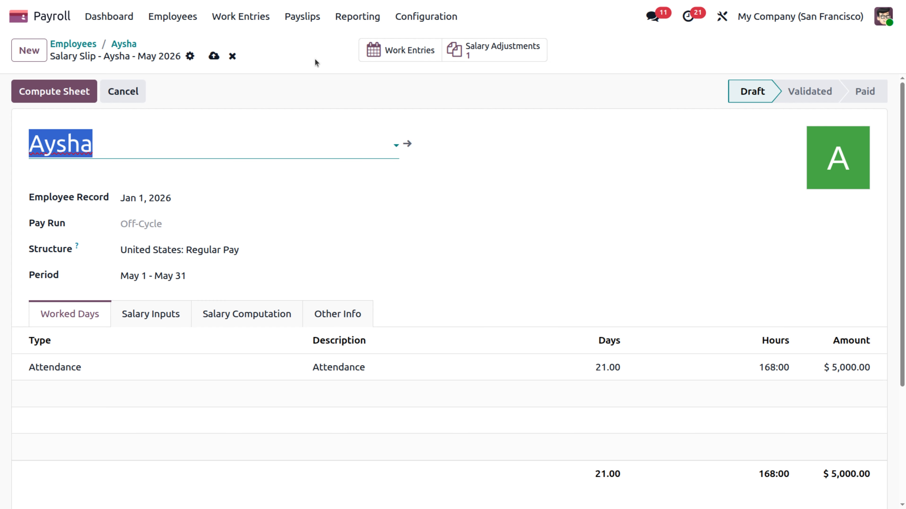
click(397, 134)
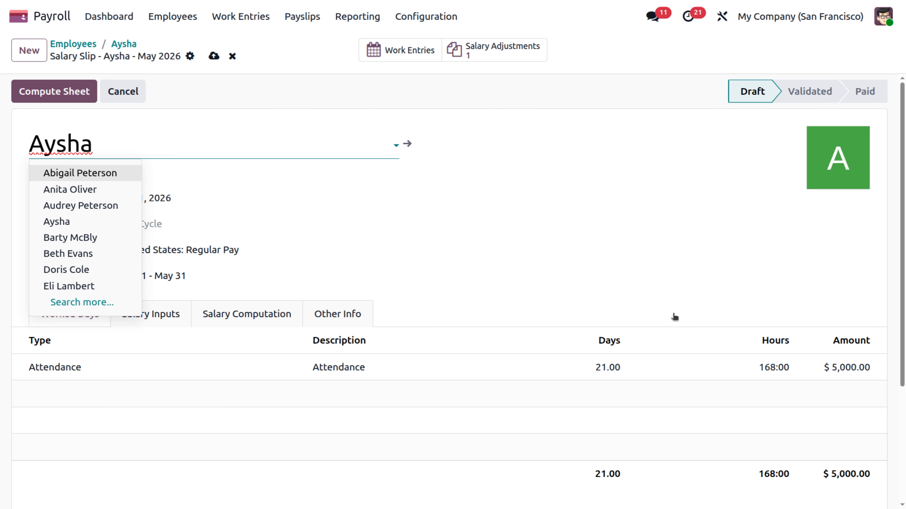
click(579, 183)
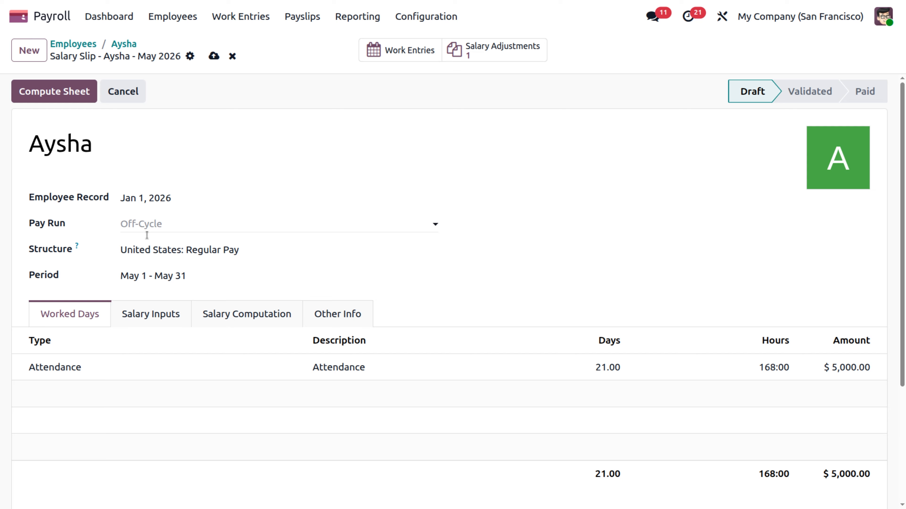
Set the payslip's period to start on April 1, 2026, and check the worked days.
click(139, 278)
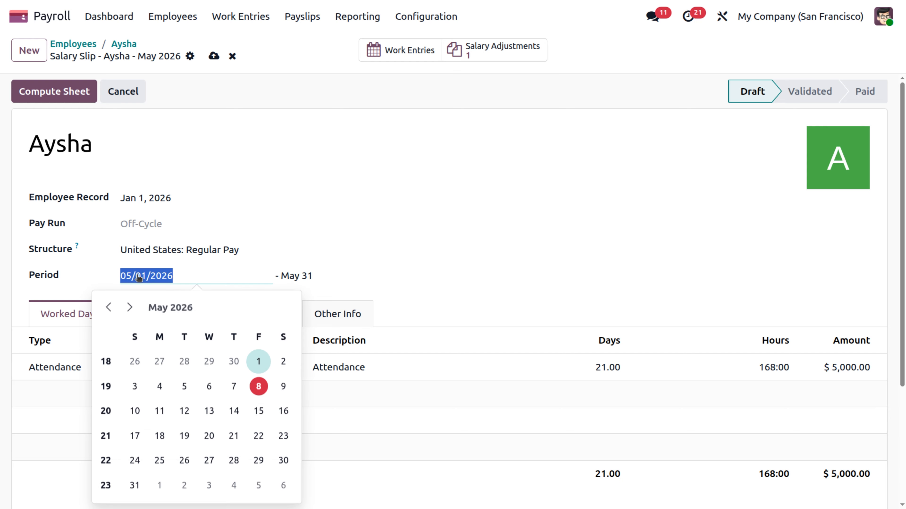
click(101, 306)
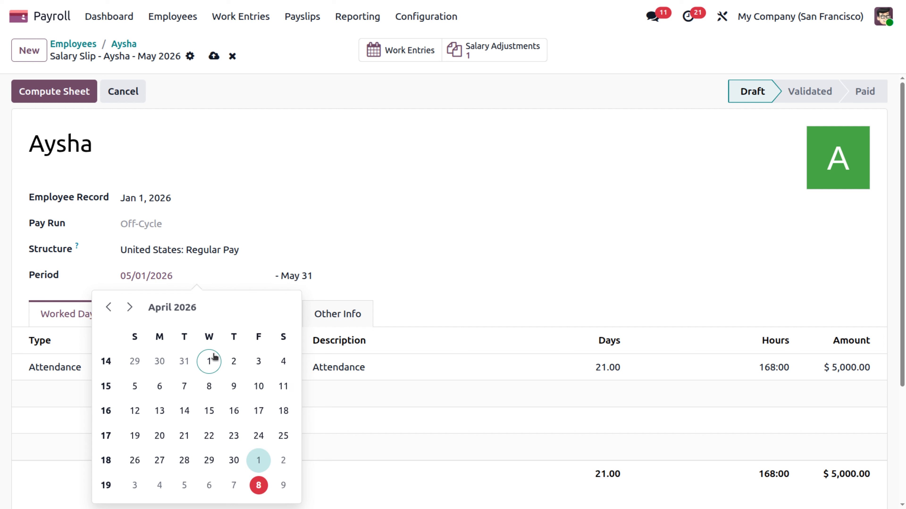
click(212, 358)
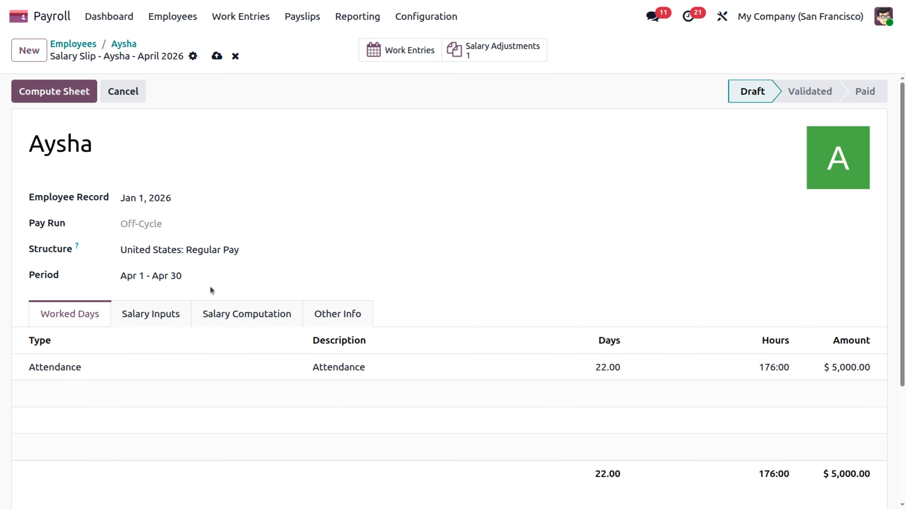
scroll(172, 406, down, 4)
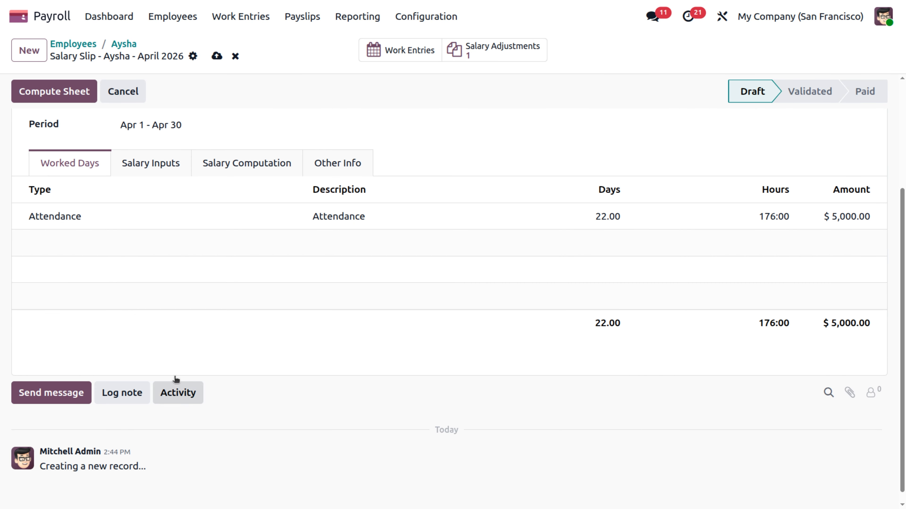
scroll(299, 266, up, 4)
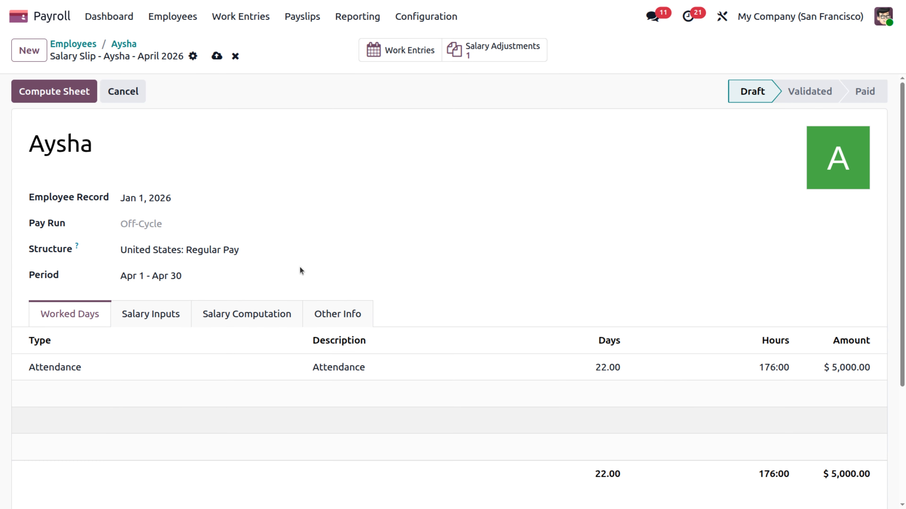
scroll(299, 266, down, 2)
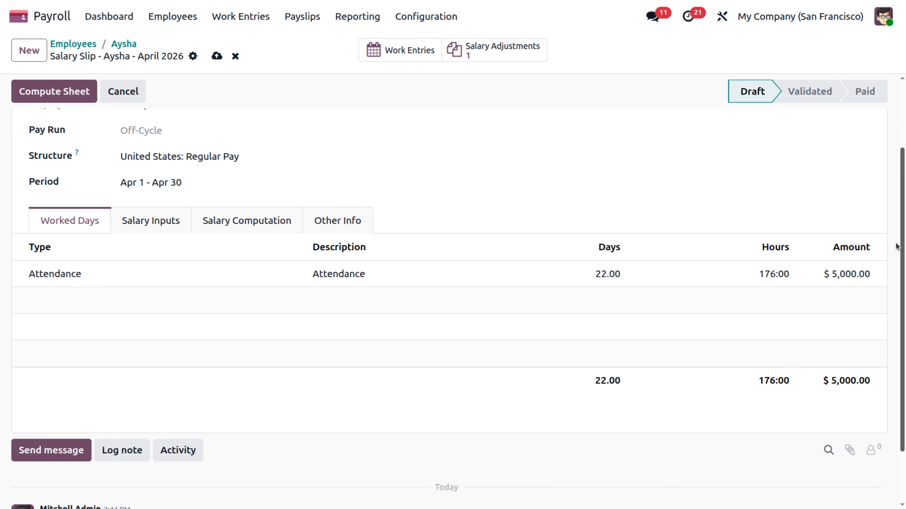
scroll(530, 367, up, 3)
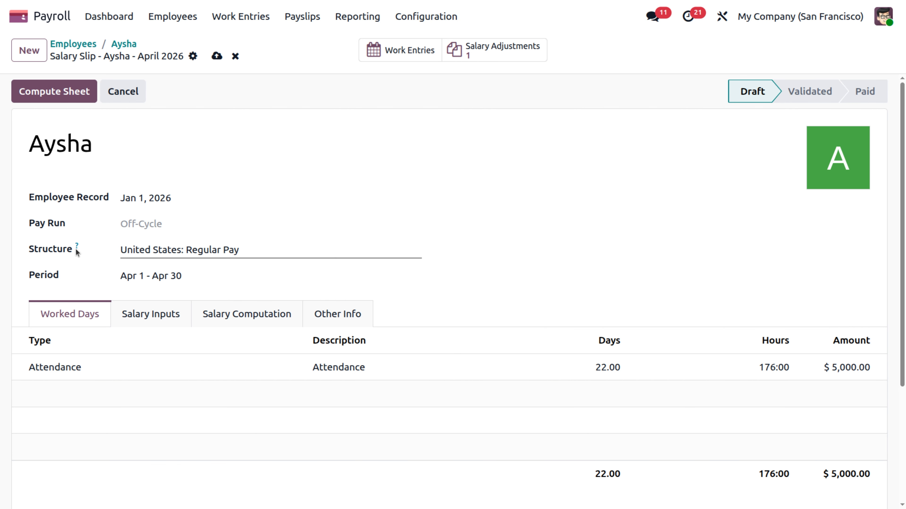
Change the payslip's salary structure to "new structure".
mouse_move(77, 249)
click(269, 253)
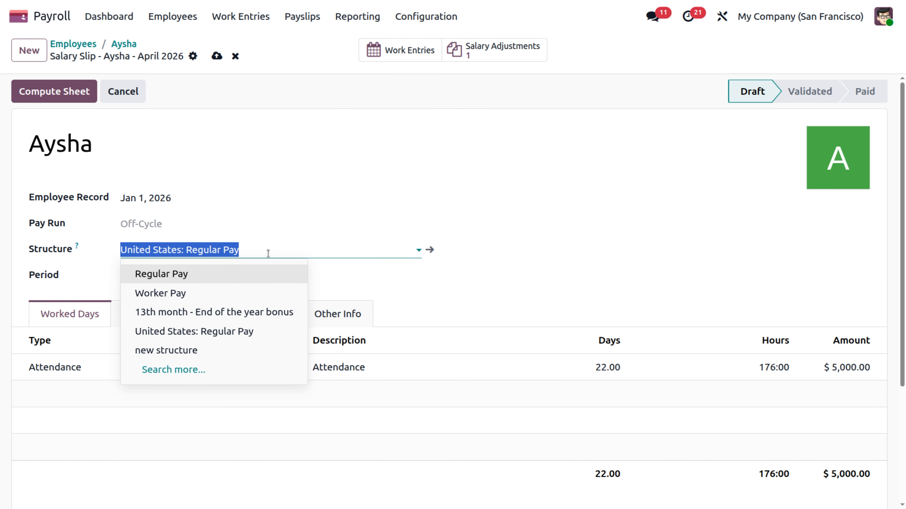
click(216, 356)
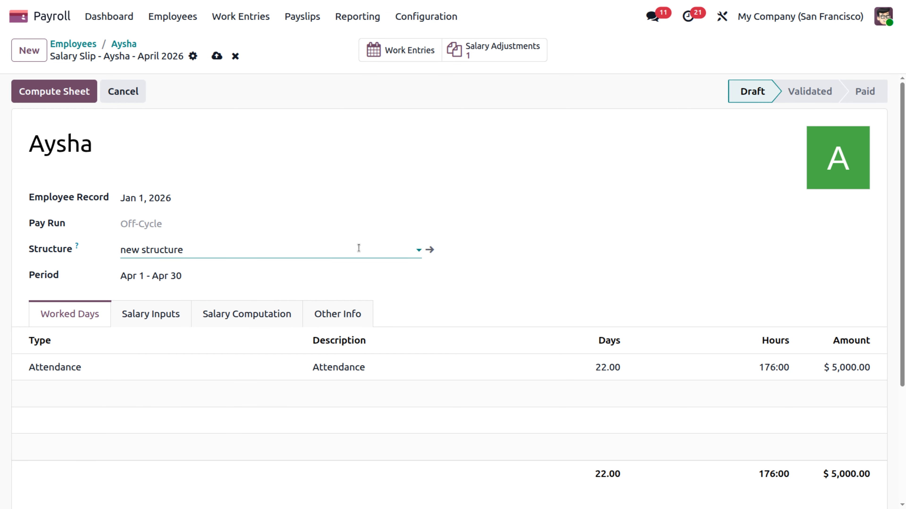
Open the details of "new structure" and remove the Loan deduction rule from its salary rules.
click(430, 250)
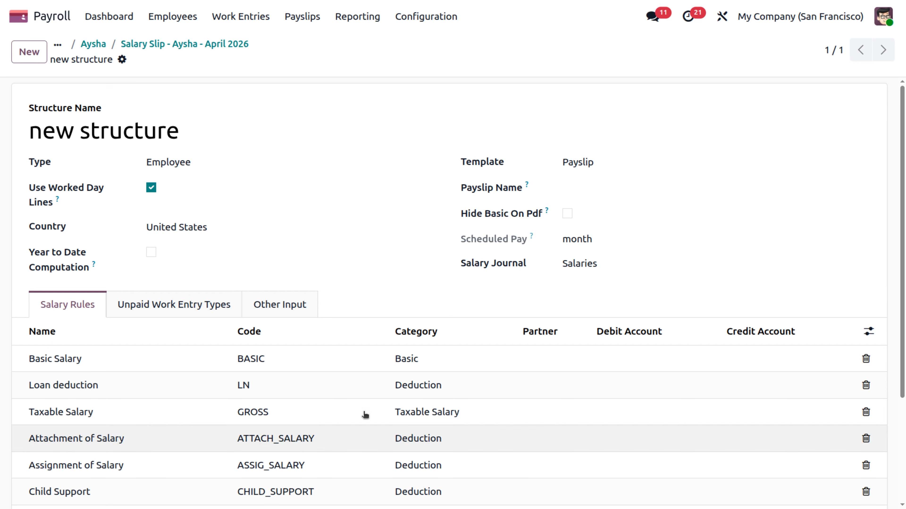
scroll(253, 354, down, 3)
scroll(256, 314, up, 3)
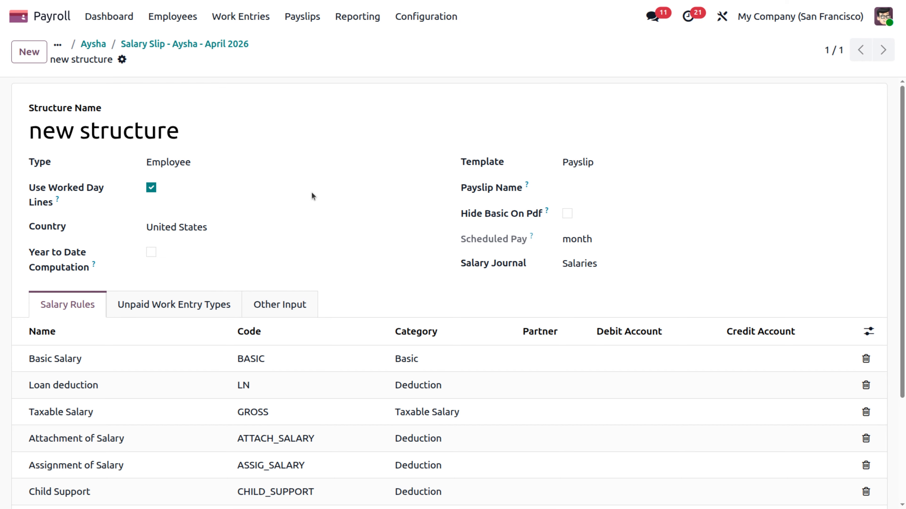
scroll(295, 330, down, 4)
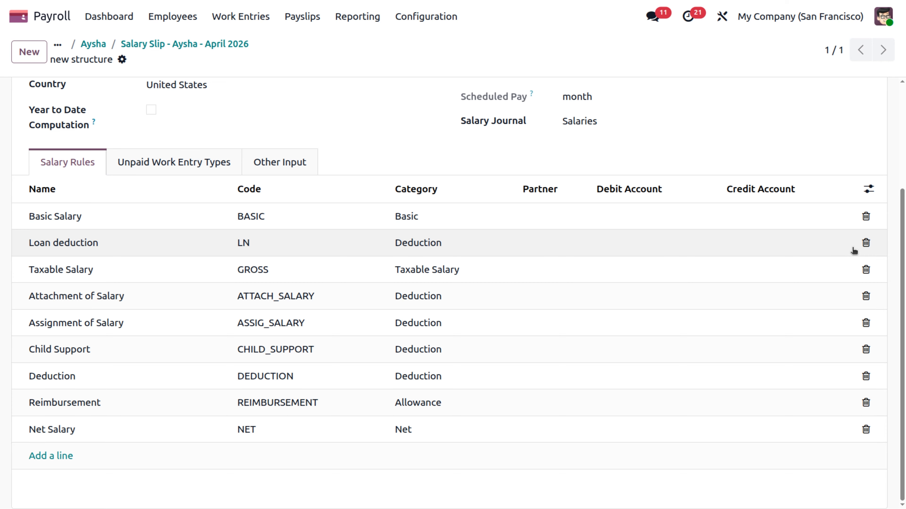
click(866, 243)
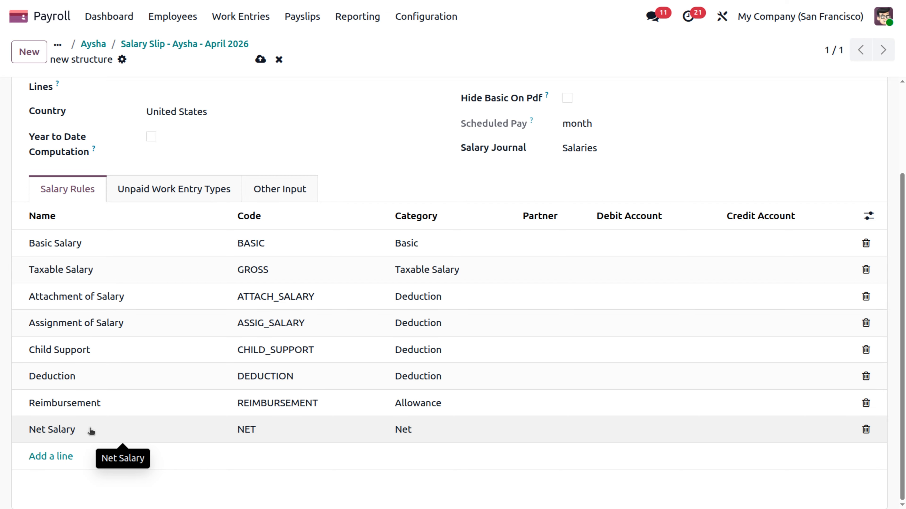
scroll(164, 257, up, 3)
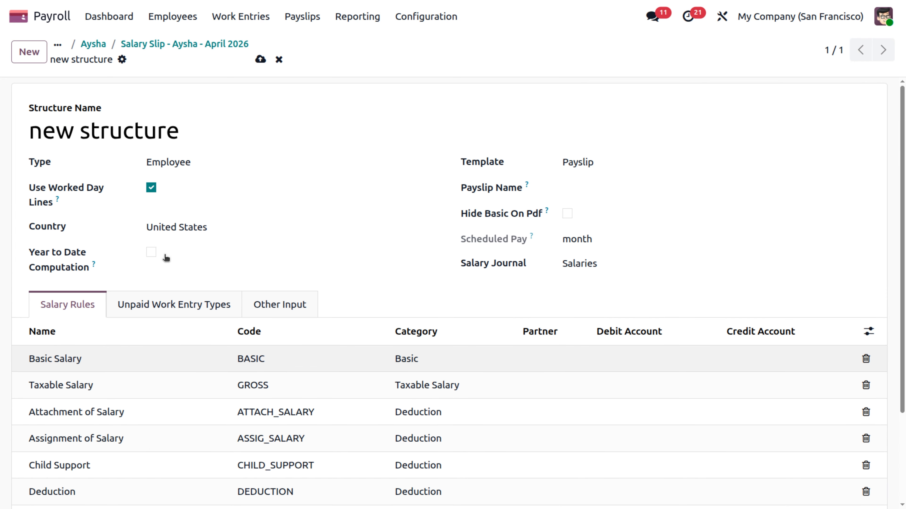
scroll(103, 425, down, 3)
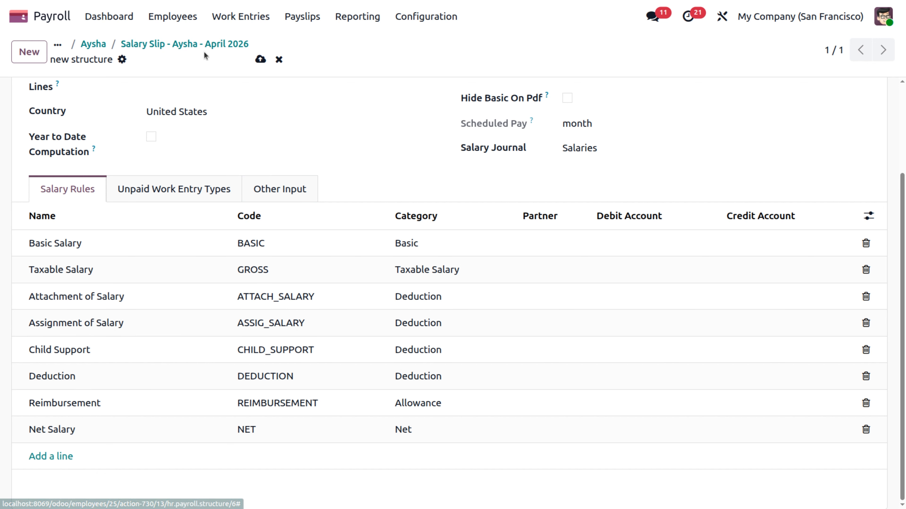
Return to the employee's record and open the draft payslip for April 1 to April 30.
click(94, 43)
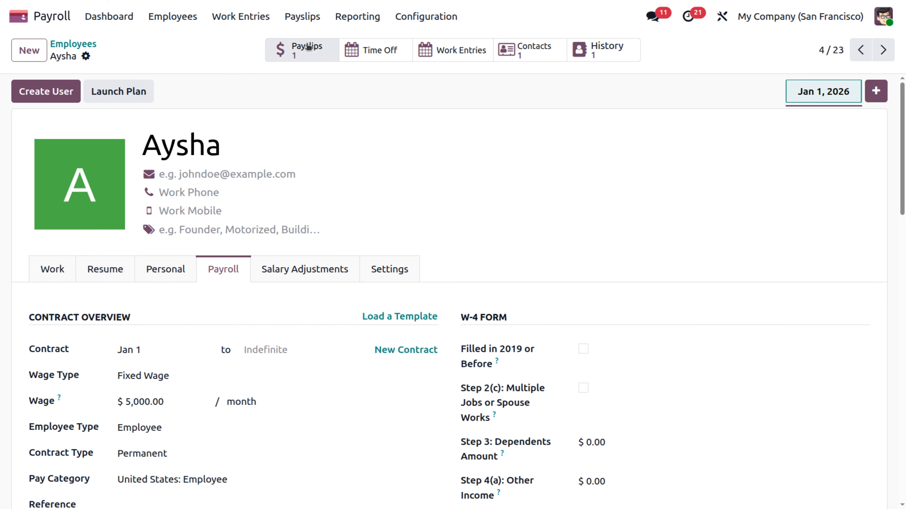
click(306, 53)
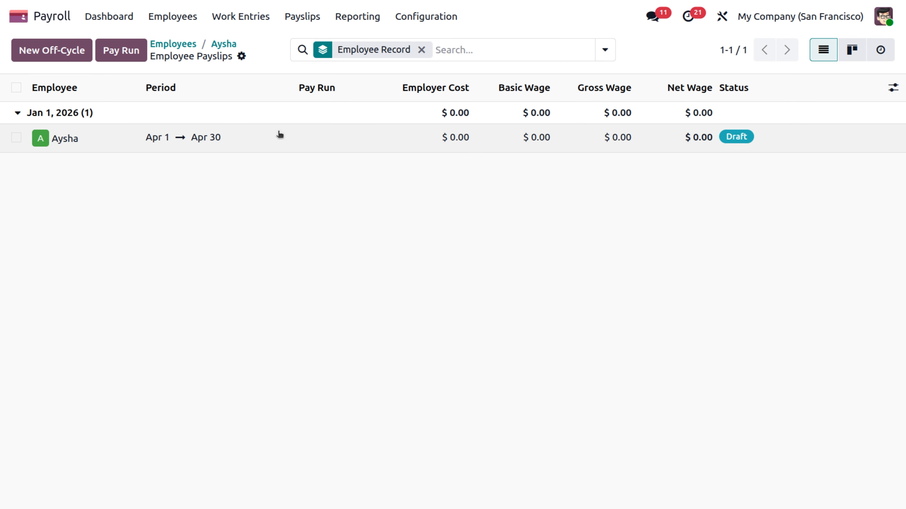
click(280, 134)
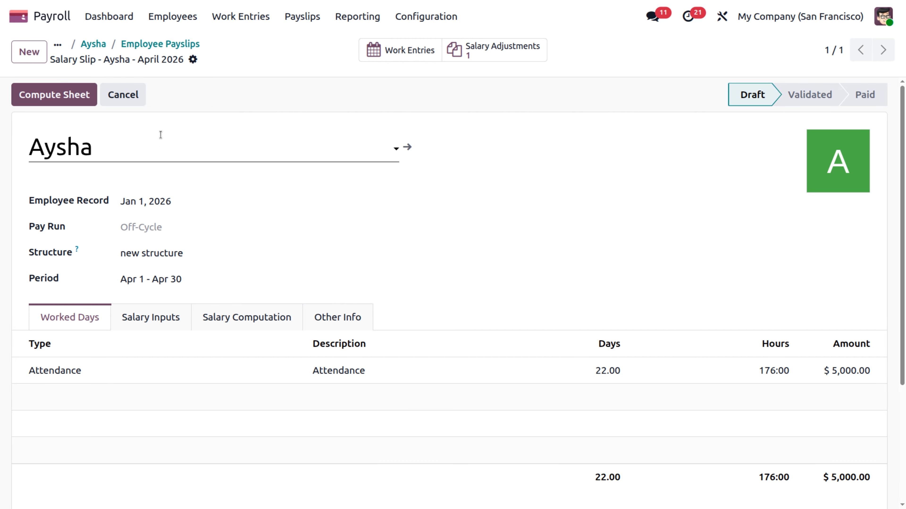
Remove the Loan line from the payslip's salary inputs and compute the salary sheet.
click(159, 321)
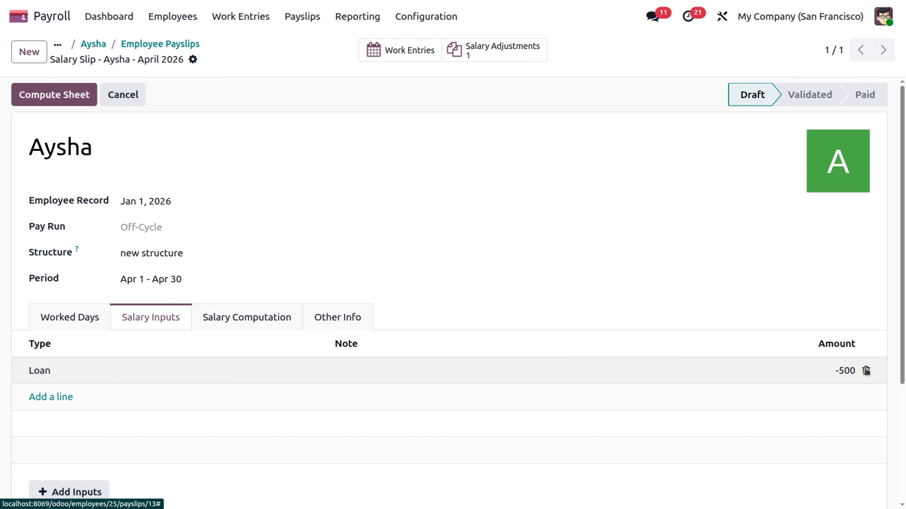
click(866, 371)
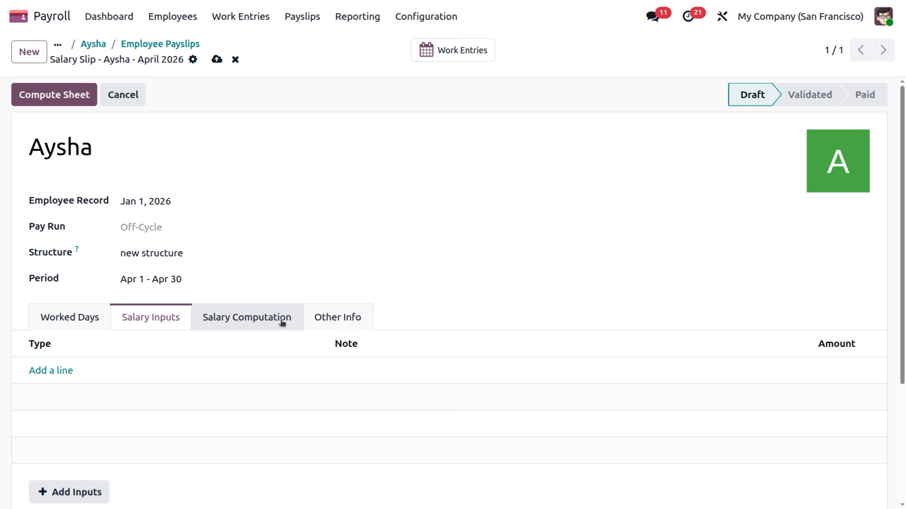
click(281, 321)
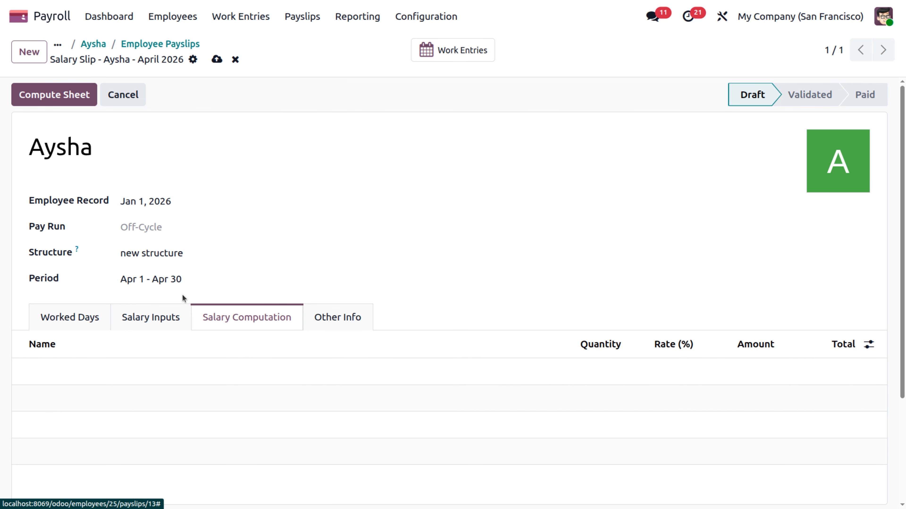
scroll(178, 431, down, 3)
scroll(178, 430, up, 3)
click(66, 98)
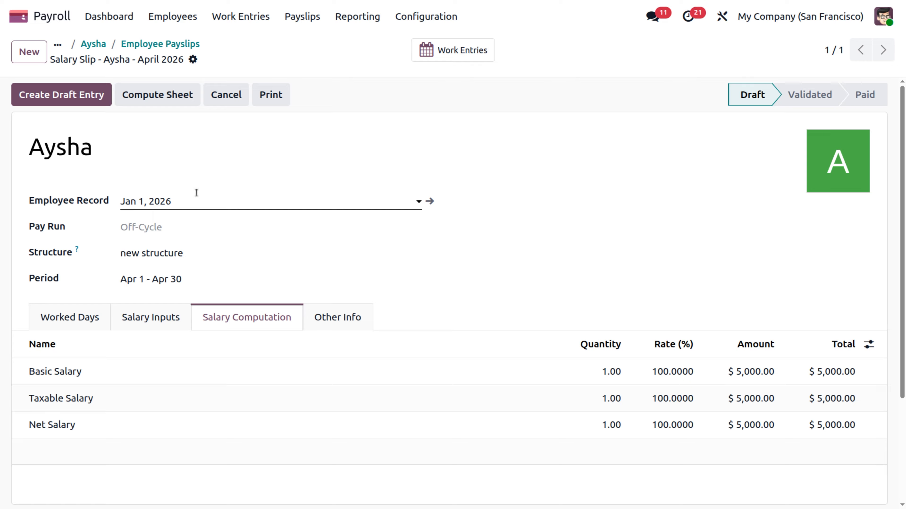
Create the payslip's draft journal entry, confirm it, and open the entry to check its journal items.
click(76, 99)
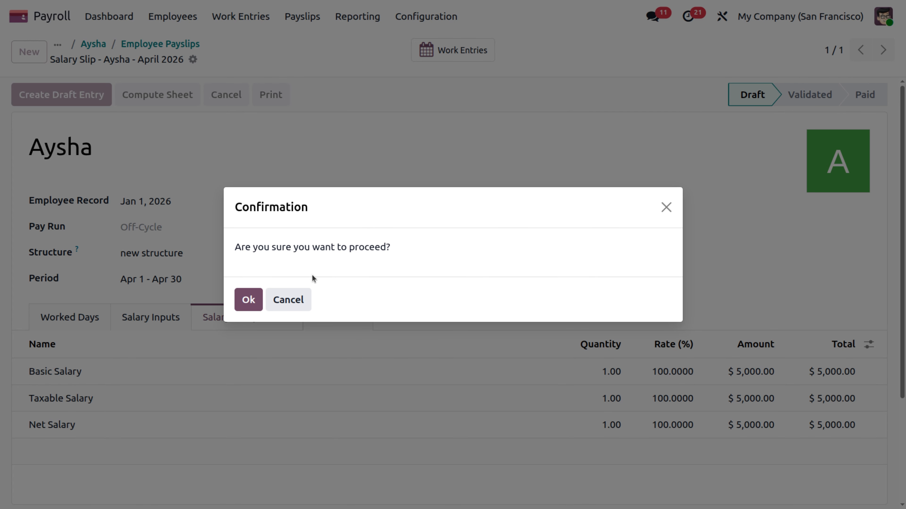
click(249, 301)
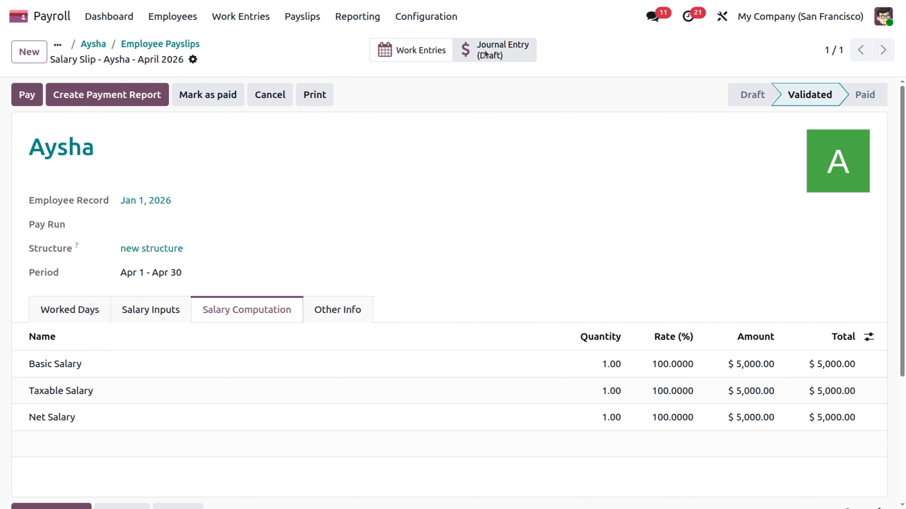
click(506, 51)
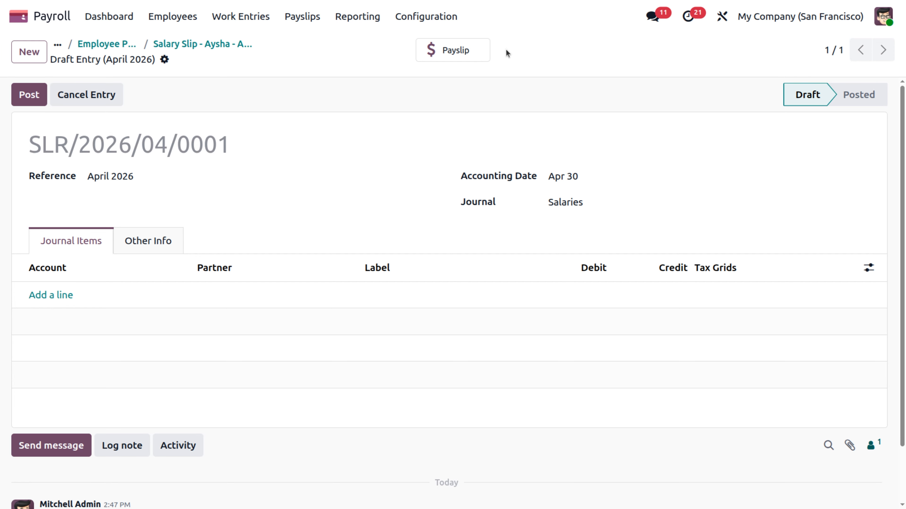
Return to the validated payslip, cancel it and set it back to draft.
click(221, 44)
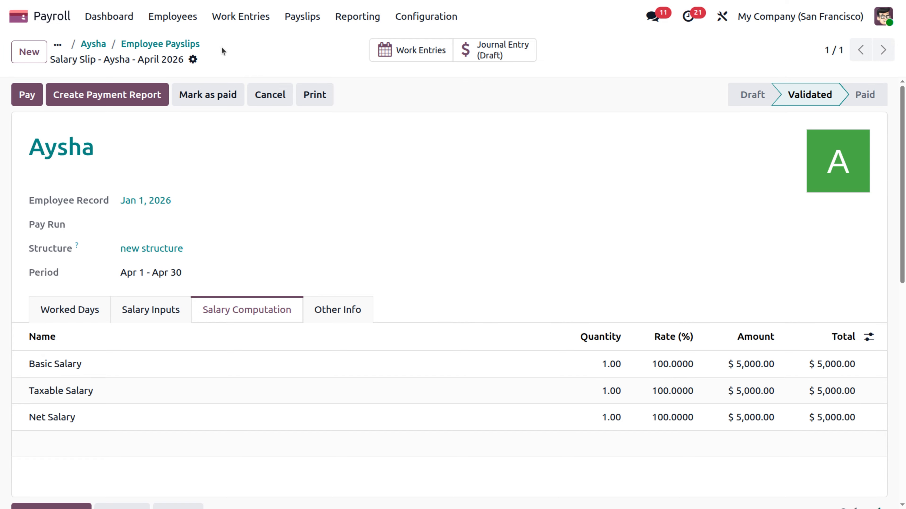
click(277, 102)
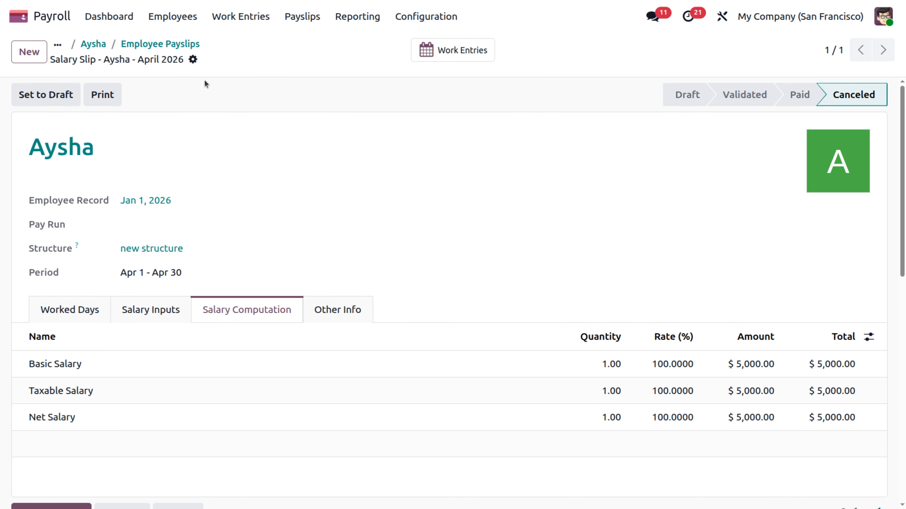
click(44, 103)
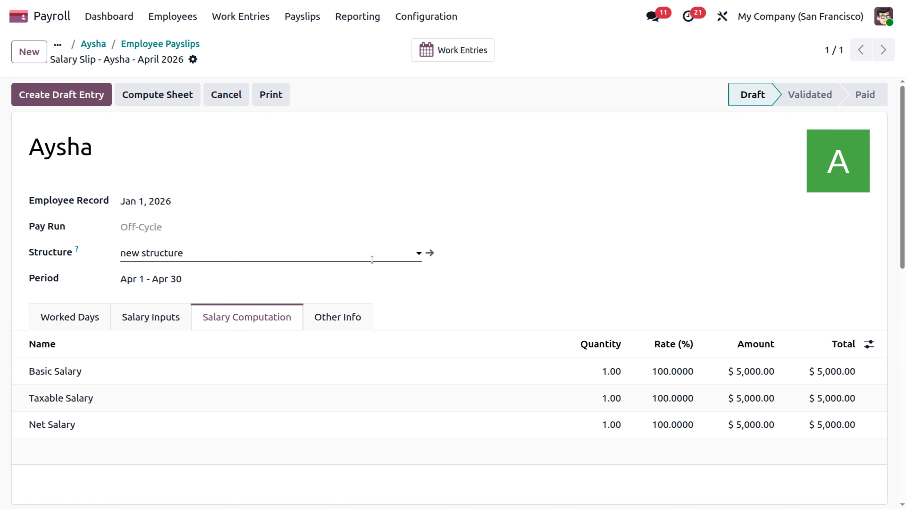
Open the details of "new structure" from the payslip and check the optional account columns of its salary rules.
click(430, 254)
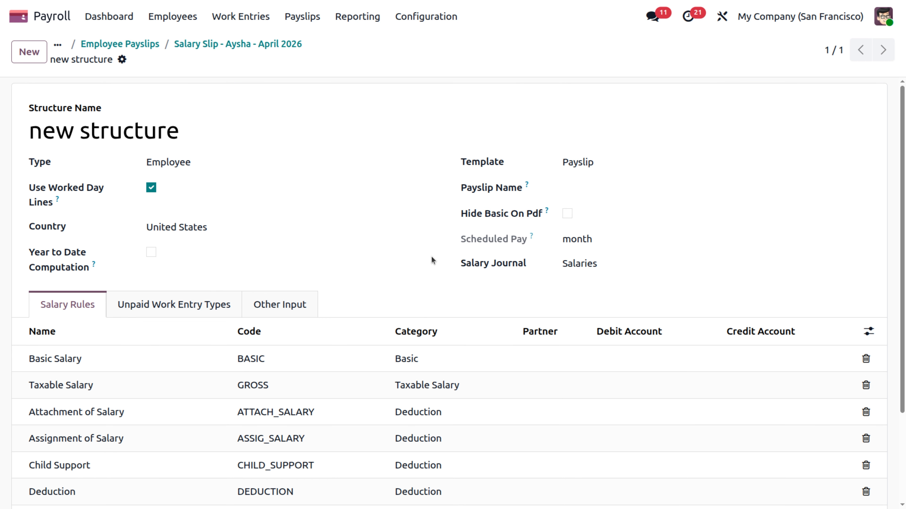
scroll(224, 334, down, 3)
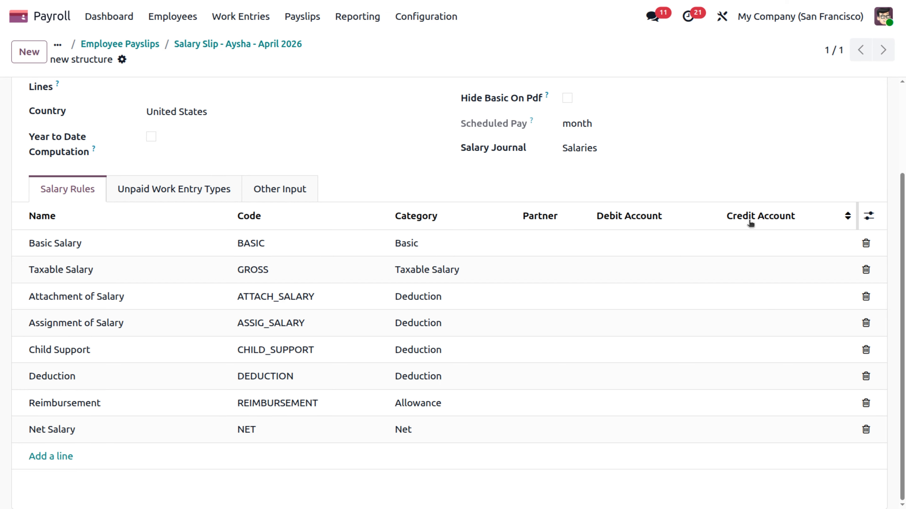
click(866, 216)
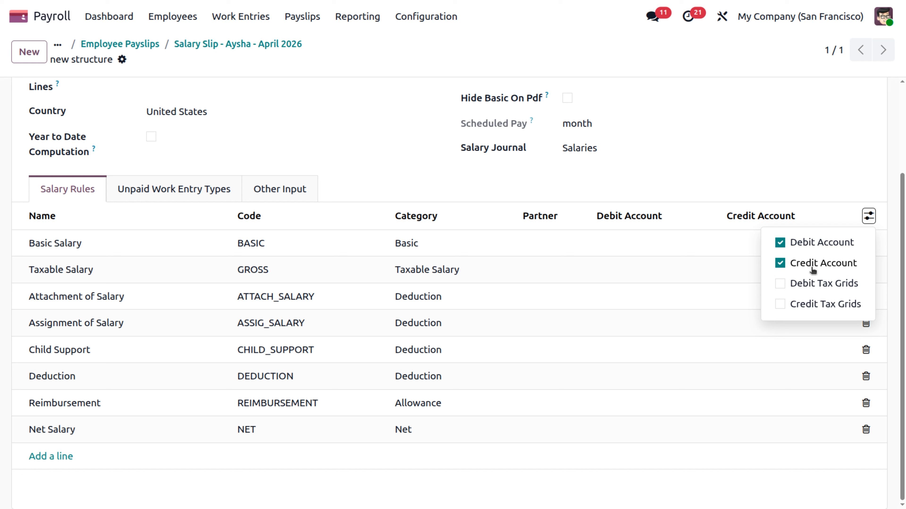
click(818, 169)
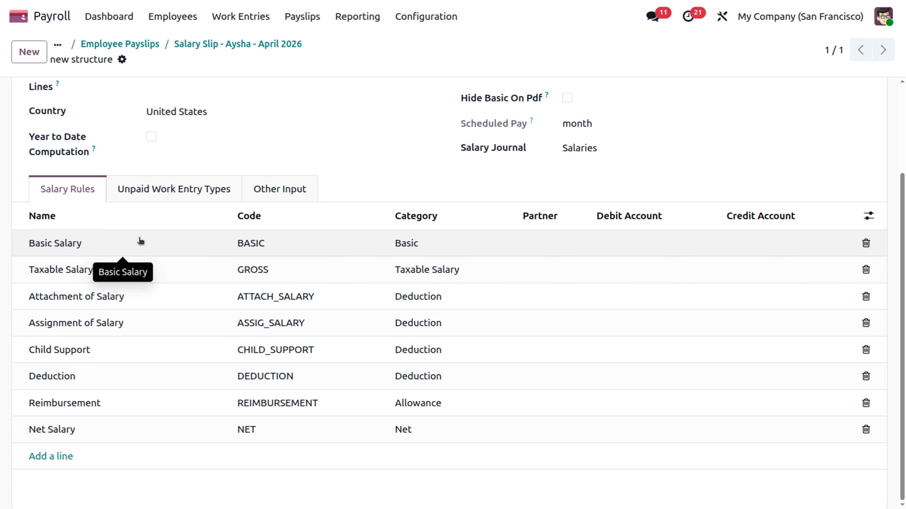
Set the Basic Salary rule's debit account to 630000 Salary Expenses and credit account to 230000 Salary Payable, and save the rule.
click(626, 245)
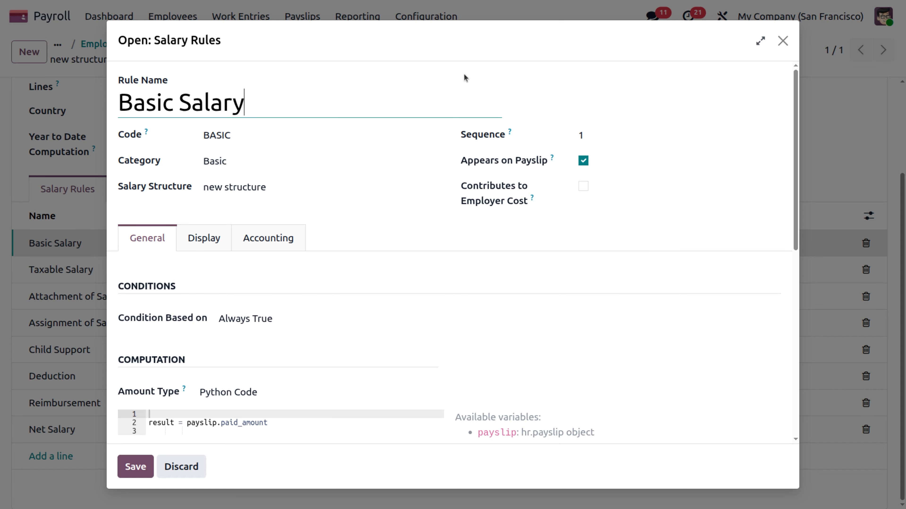
click(277, 248)
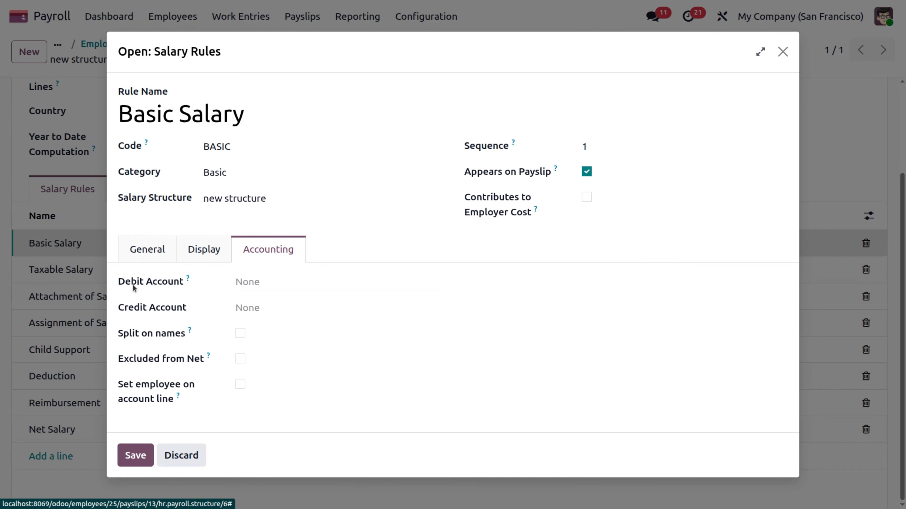
click(278, 285)
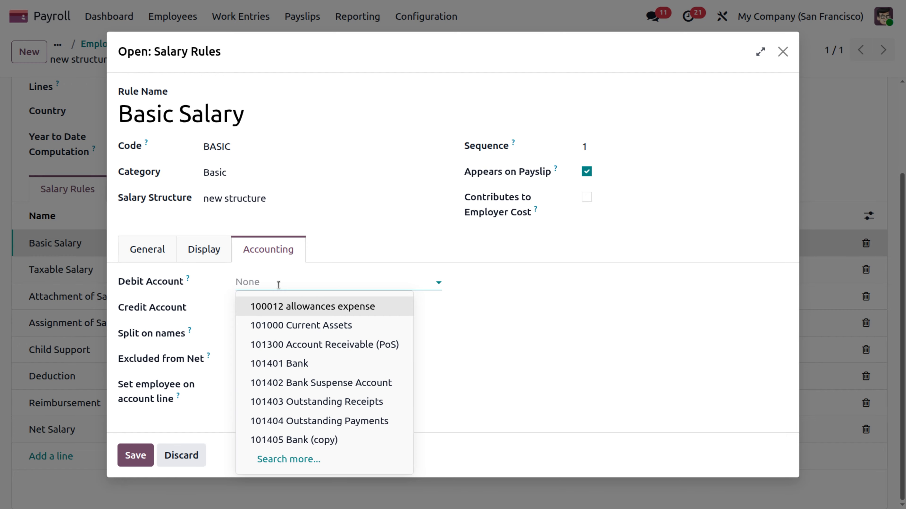
text(sal)
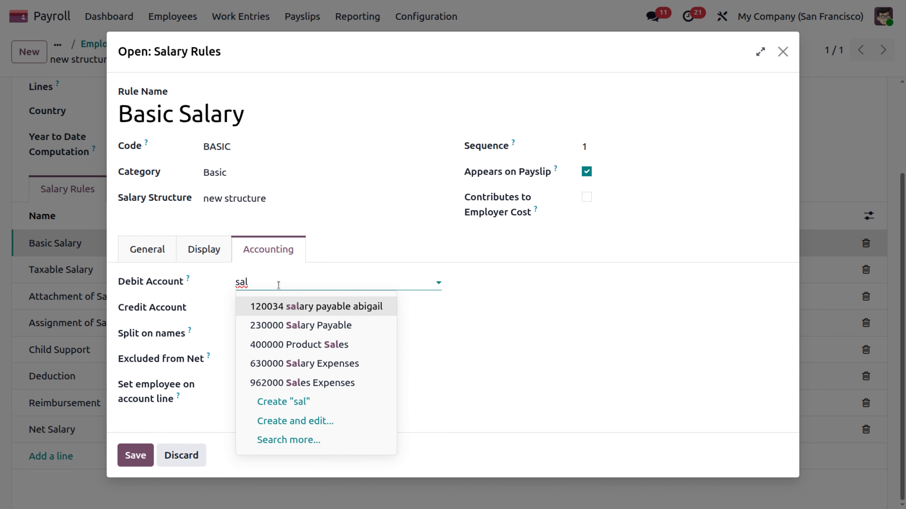
click(309, 369)
click(280, 307)
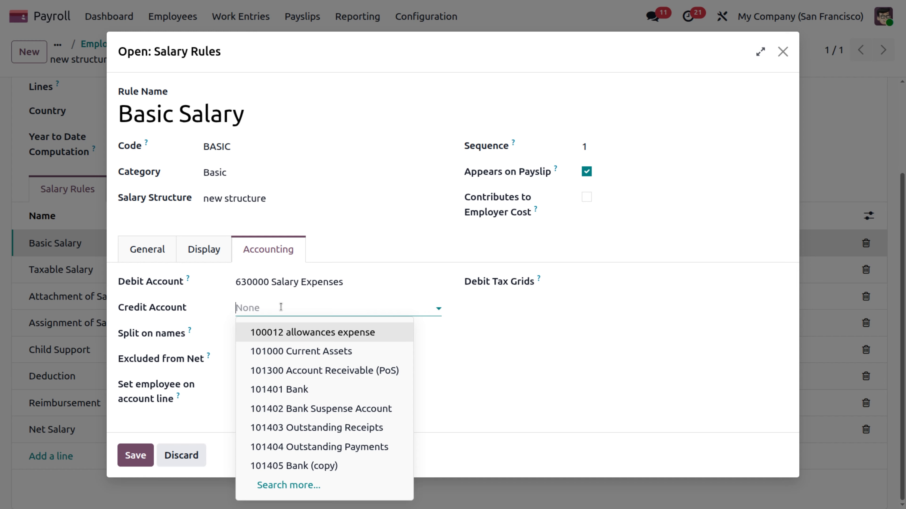
text(sa)
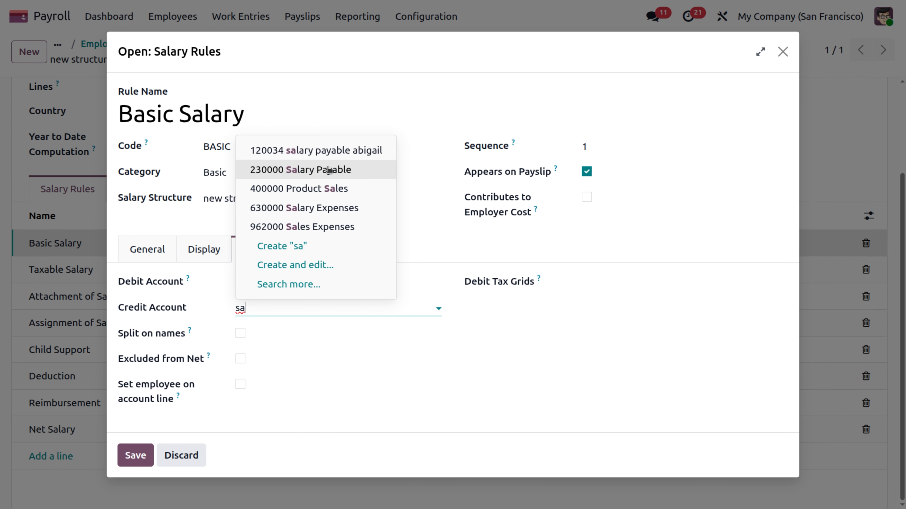
click(329, 170)
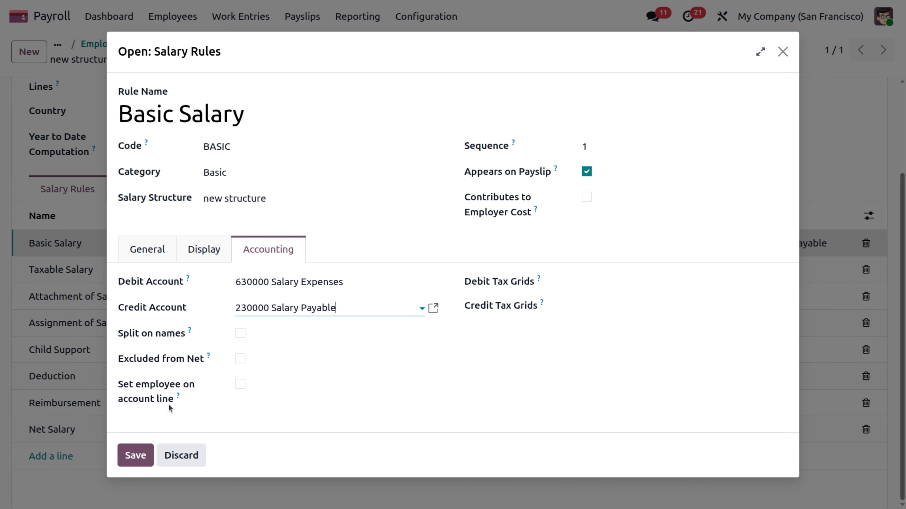
click(127, 457)
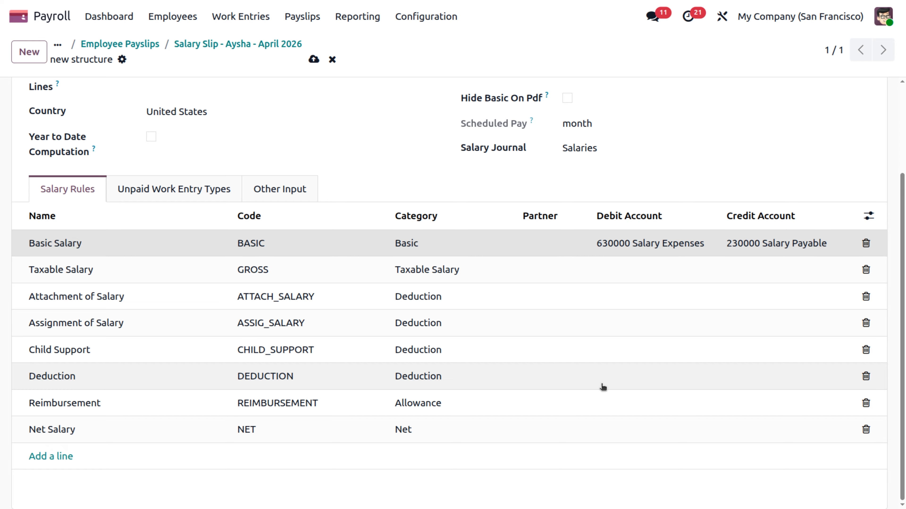
Set the Deduction rule's debit account to 230000 Salary Payable and credit account to 201000 Current Liabilities, and save the rule.
click(635, 382)
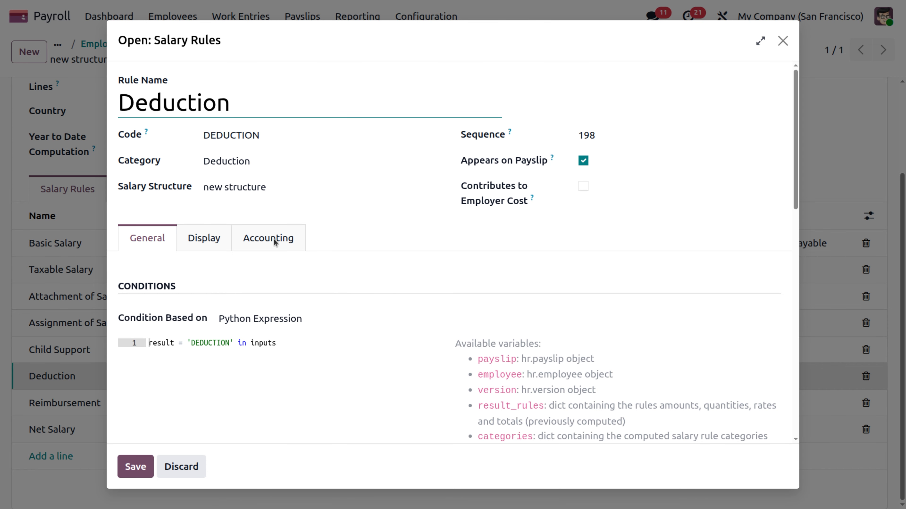
click(264, 243)
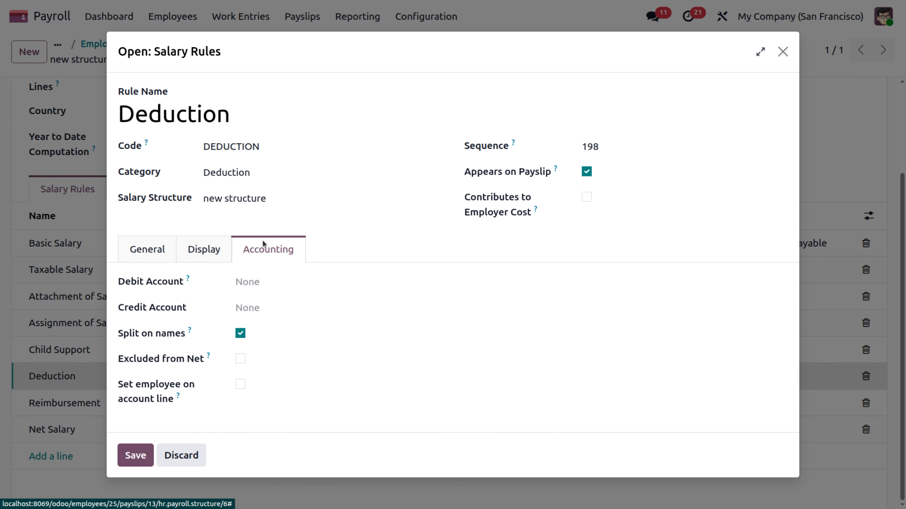
click(271, 278)
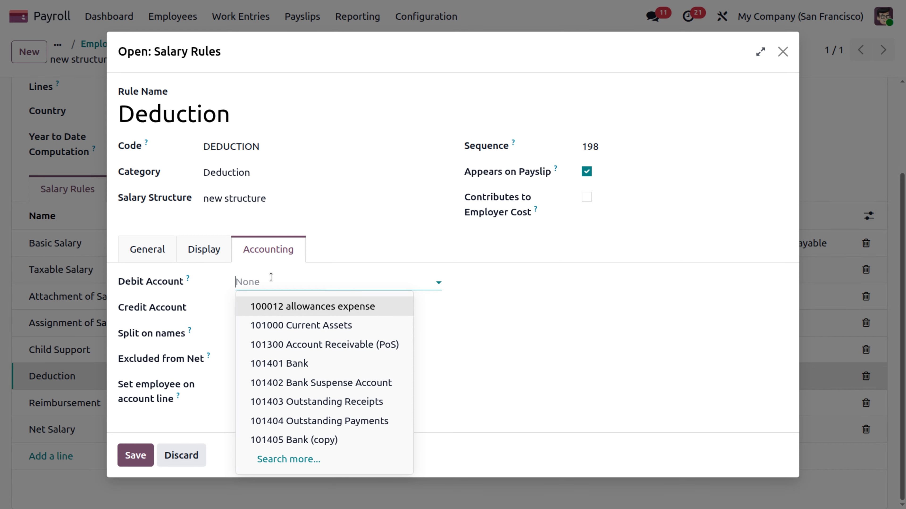
text(sa)
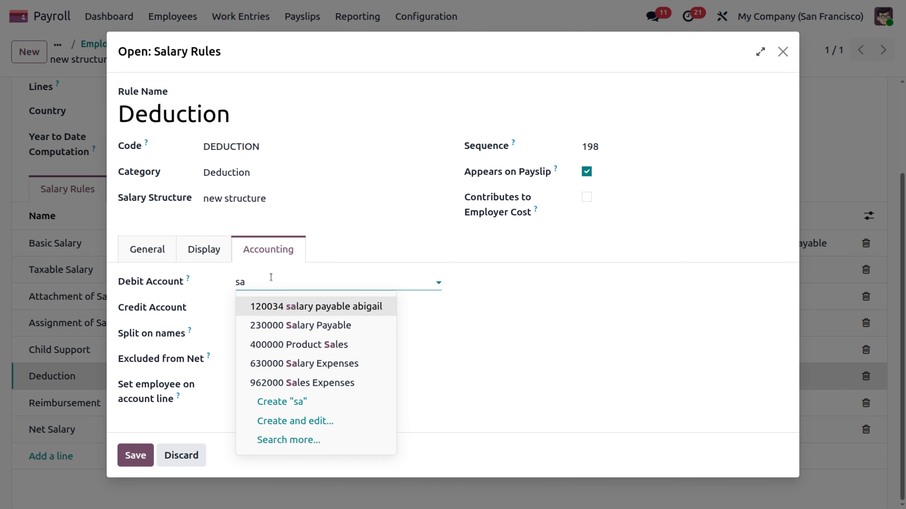
click(327, 324)
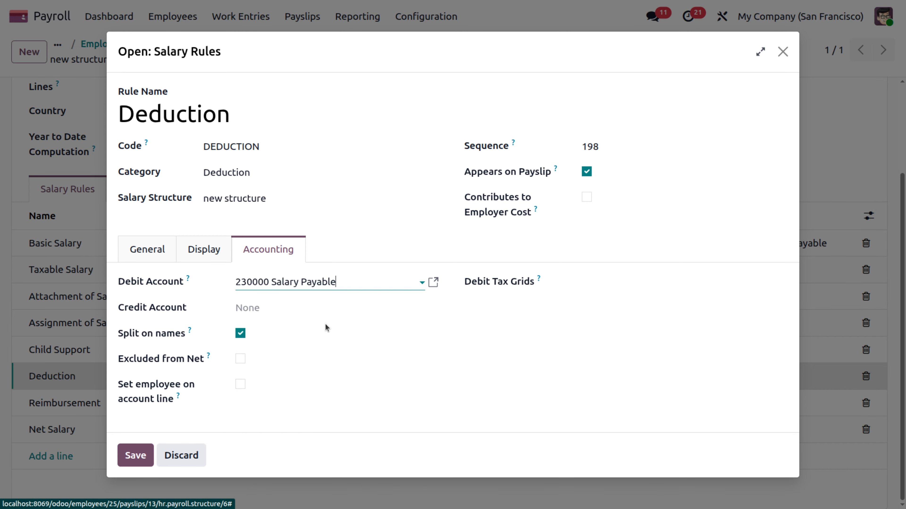
click(269, 307)
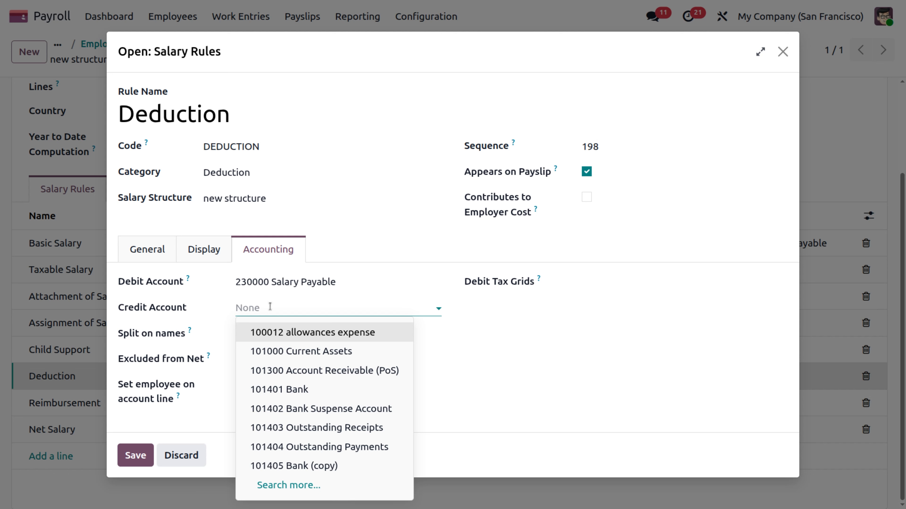
text(li)
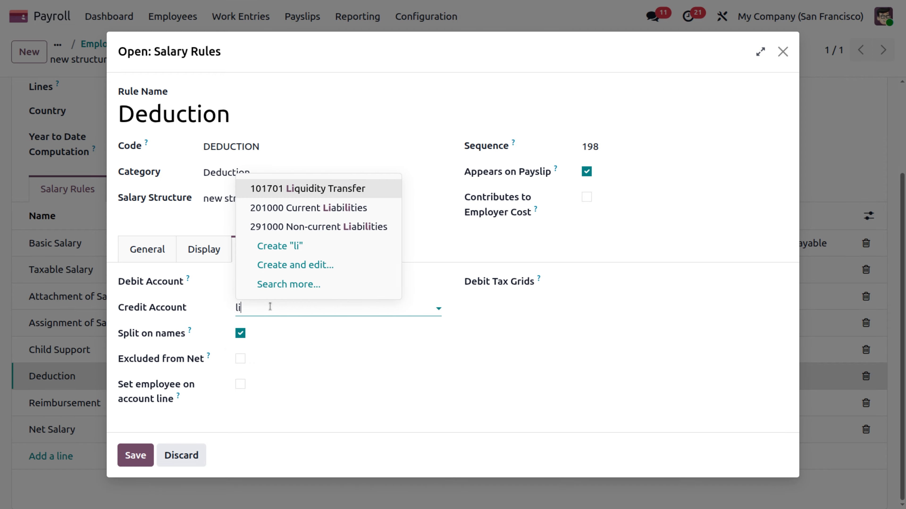
click(348, 207)
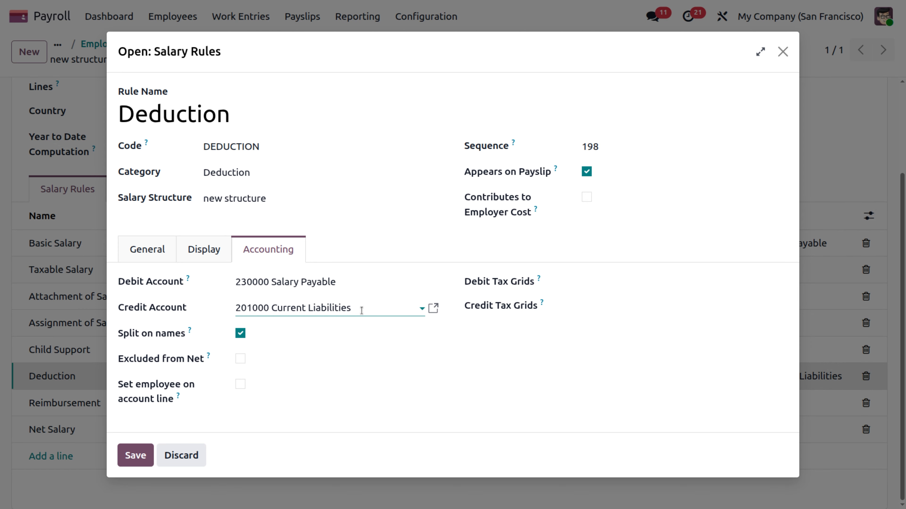
click(135, 461)
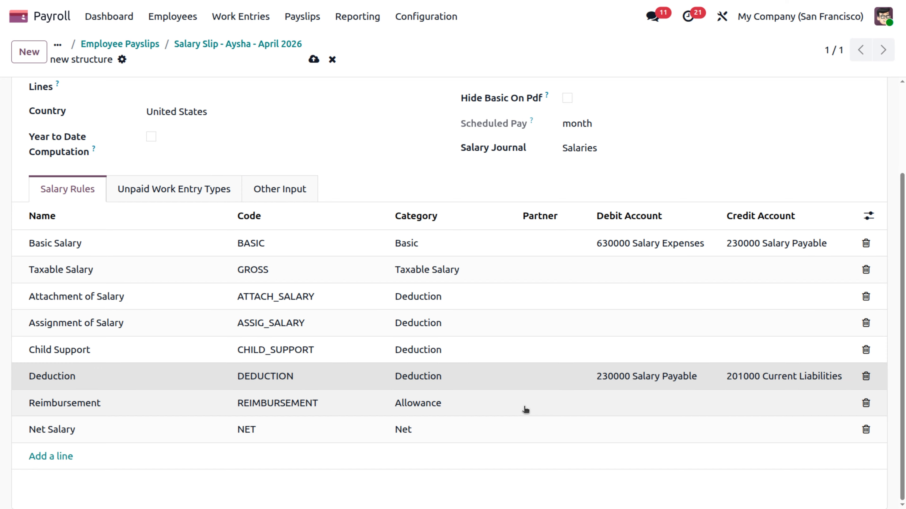
Set the Reimbursement rule's debit account to 100012 allowances expense and credit account to 230000 Salary Payable, and save the rule.
click(631, 410)
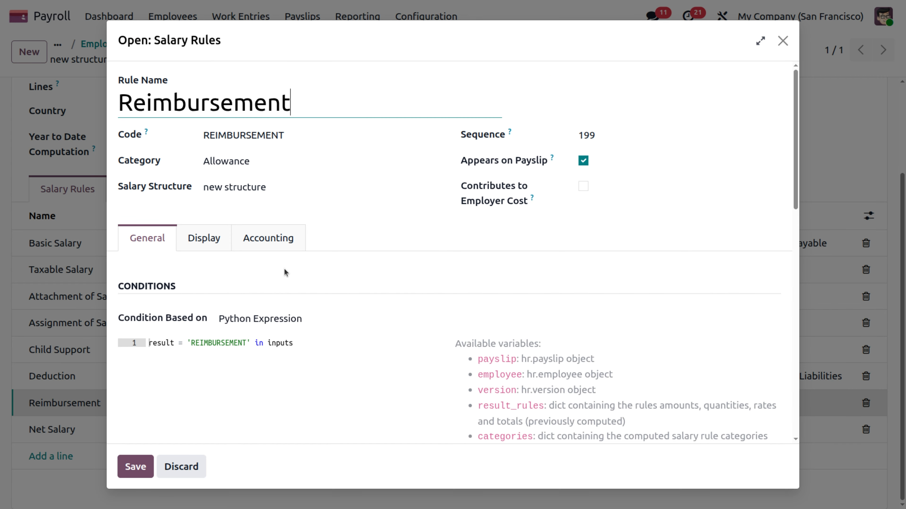
click(259, 241)
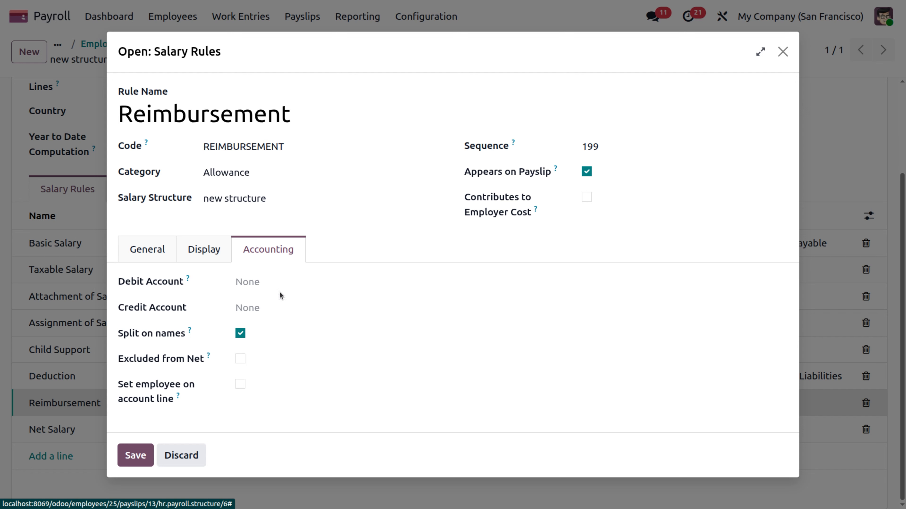
click(284, 282)
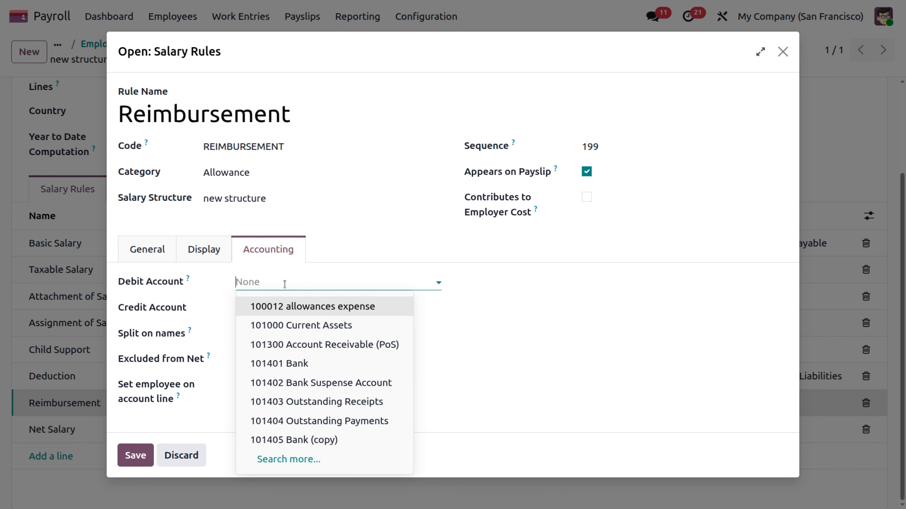
click(296, 306)
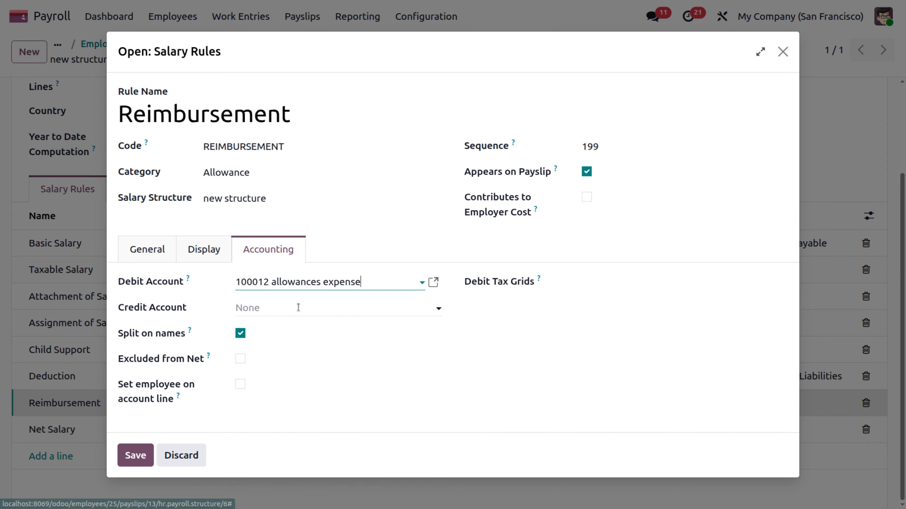
click(268, 311)
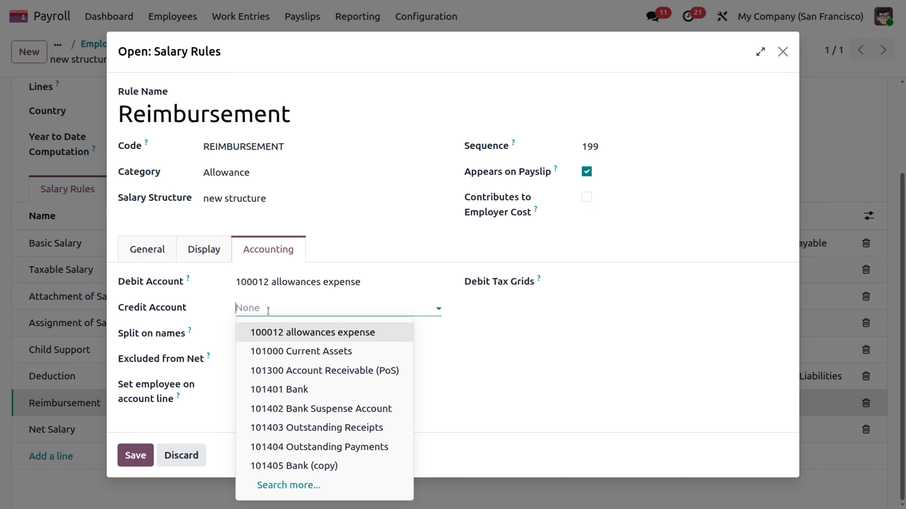
text(sal)
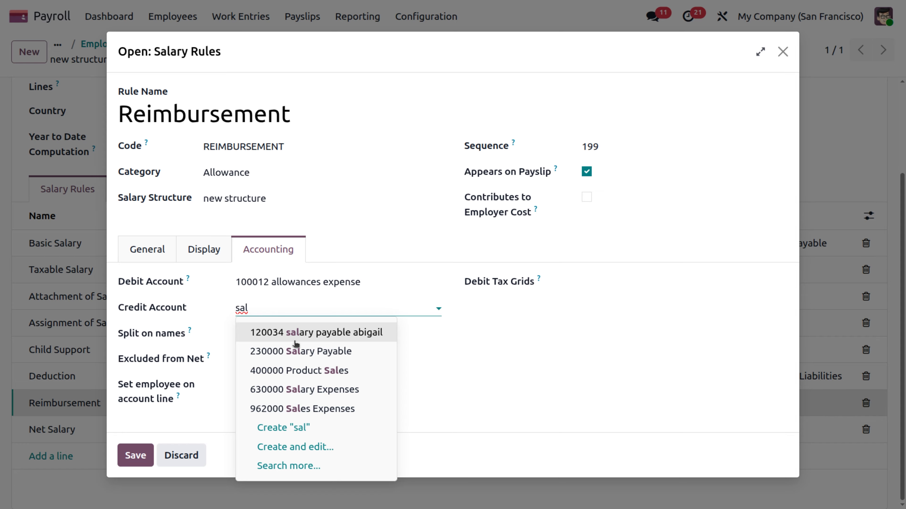
click(297, 354)
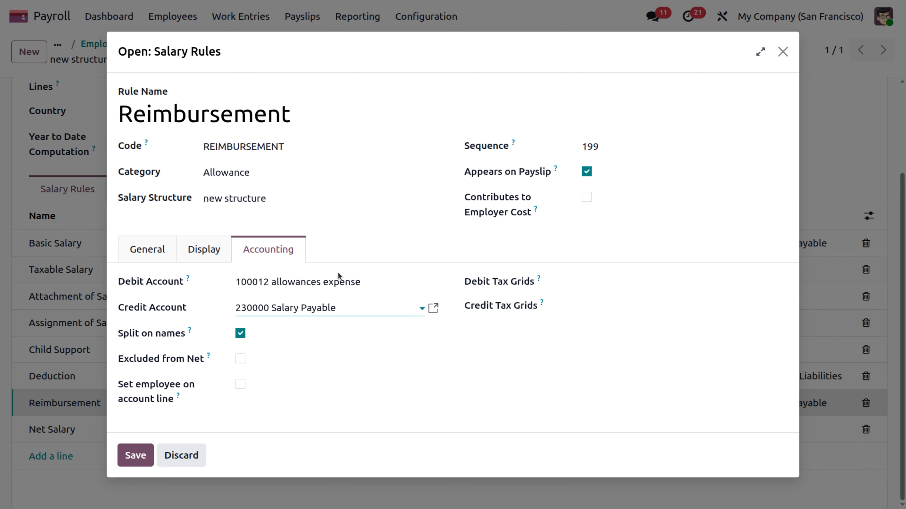
click(143, 456)
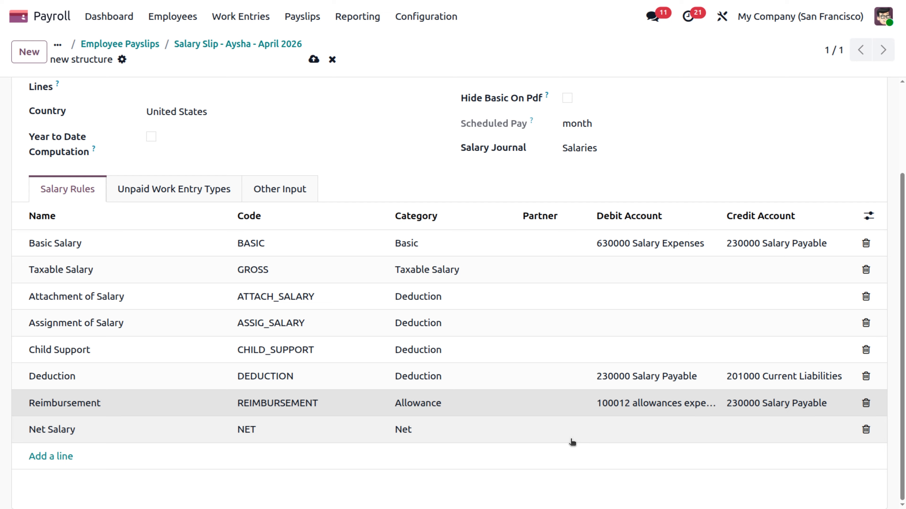
Save the salary structure, then return to the April 2026 payslip and create its draft entry.
click(313, 60)
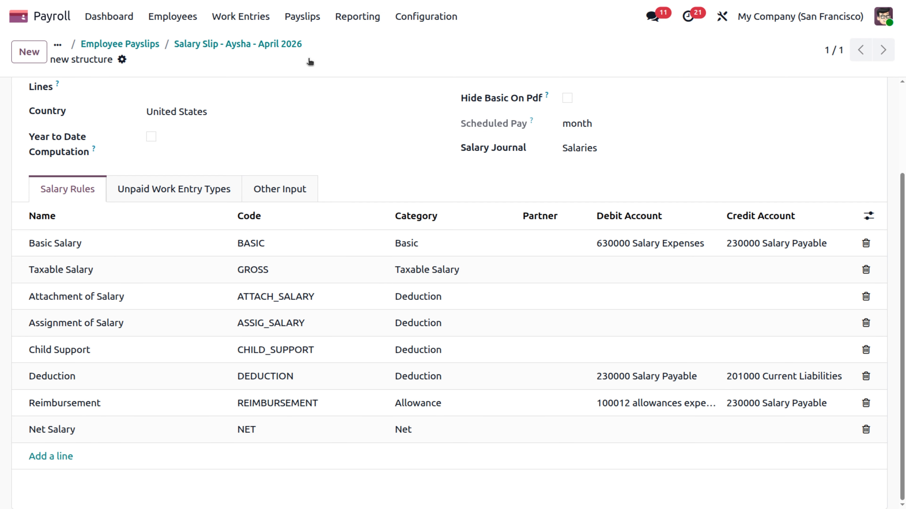
click(232, 45)
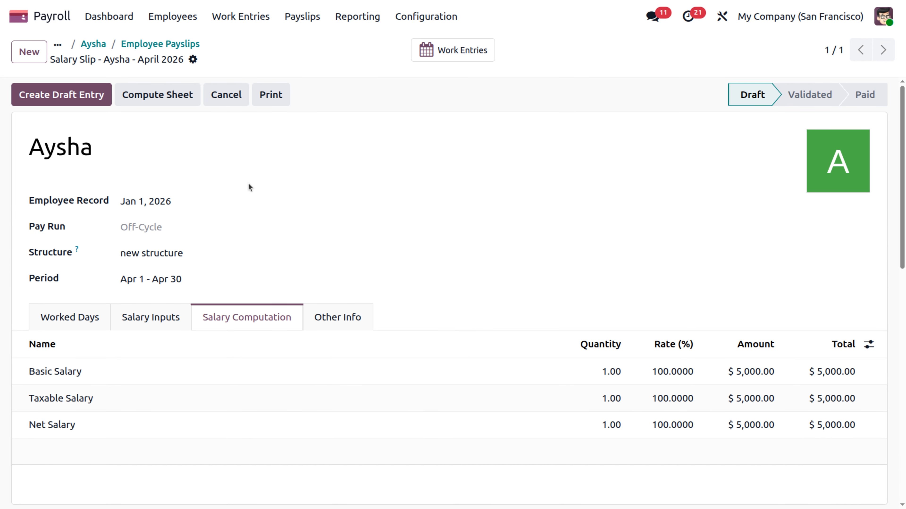
scroll(248, 183, down, 3)
scroll(249, 183, up, 3)
click(68, 103)
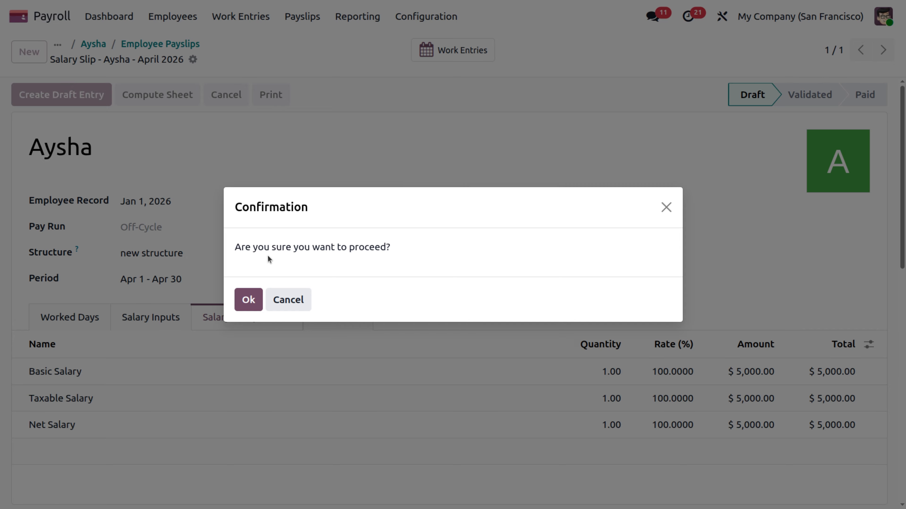
click(249, 299)
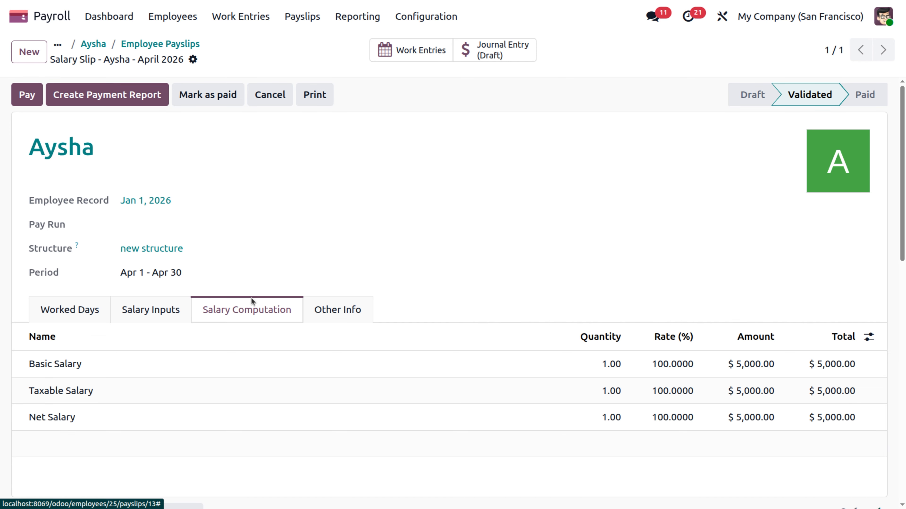
Post the payslip's draft journal entry and go back to the payslip.
click(508, 53)
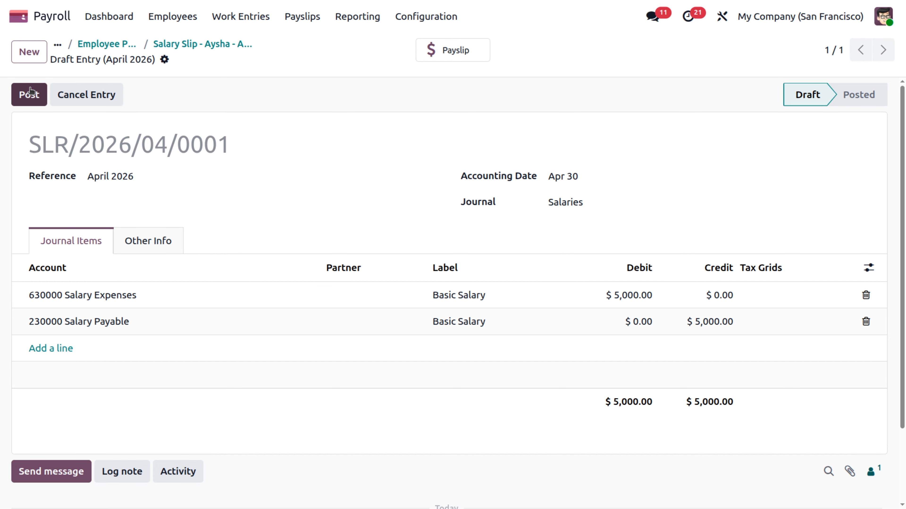
click(34, 104)
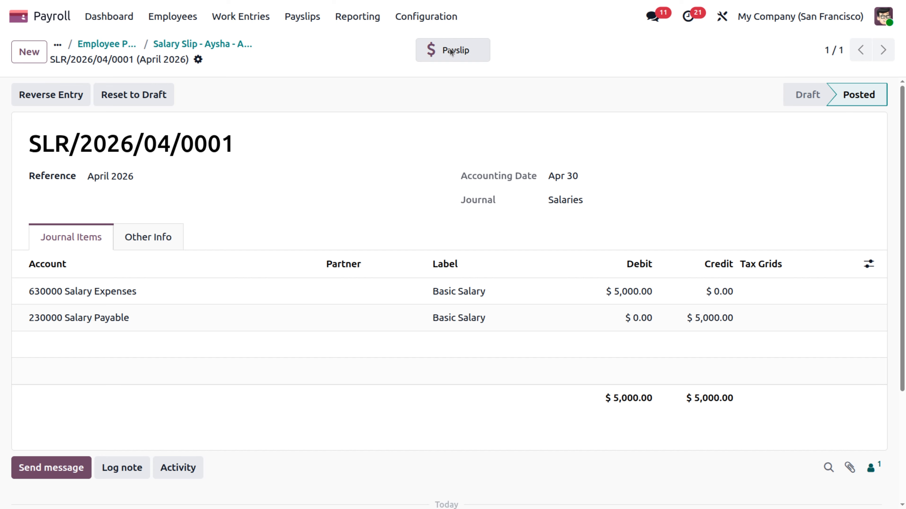
click(463, 53)
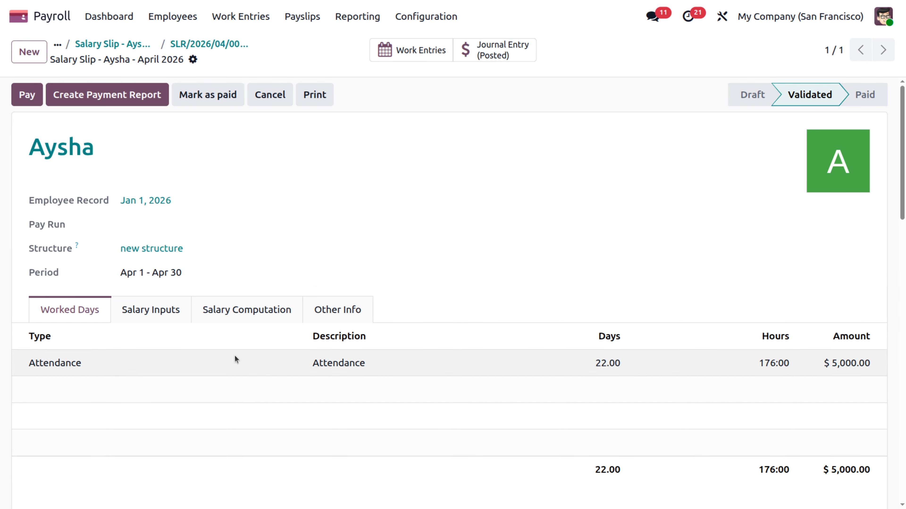
Review the payslip's salary computation and create its payment from the Bank journal with Manual Payment, dated May 8.
click(211, 310)
scroll(313, 394, down, 5)
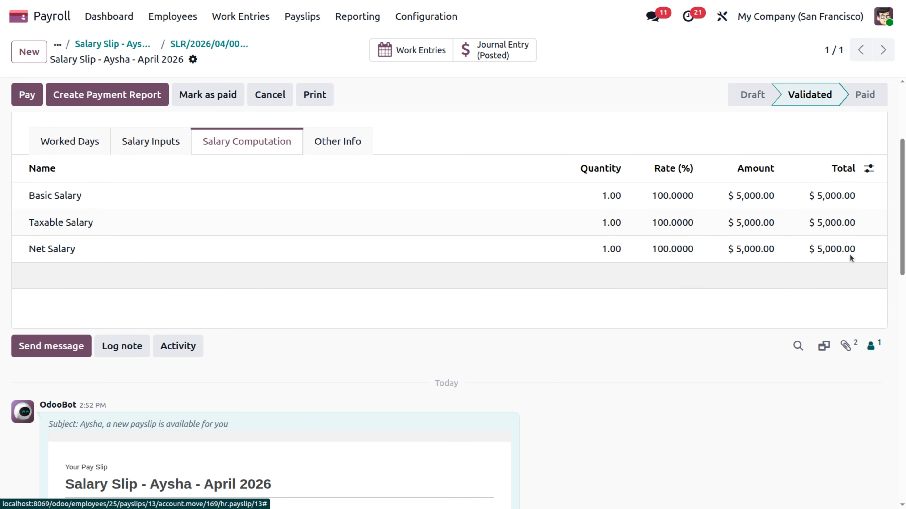
scroll(219, 322, up, 4)
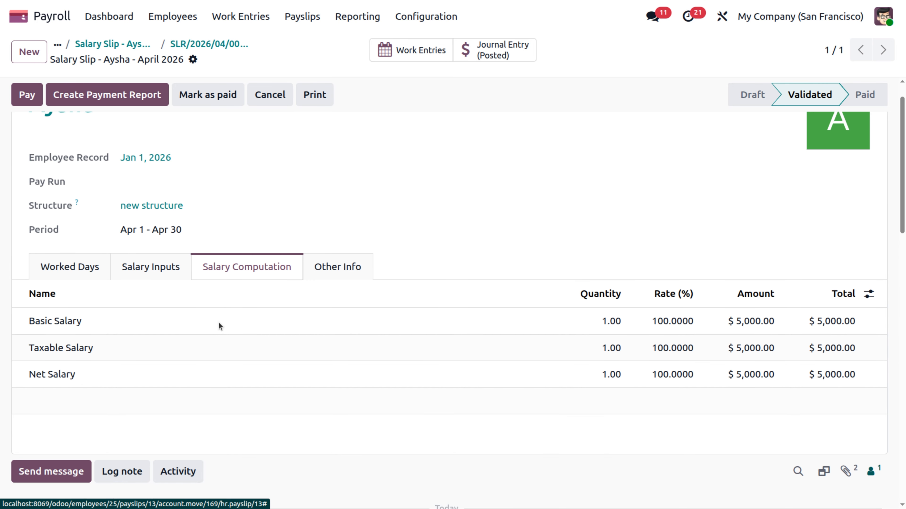
scroll(219, 322, up, 1)
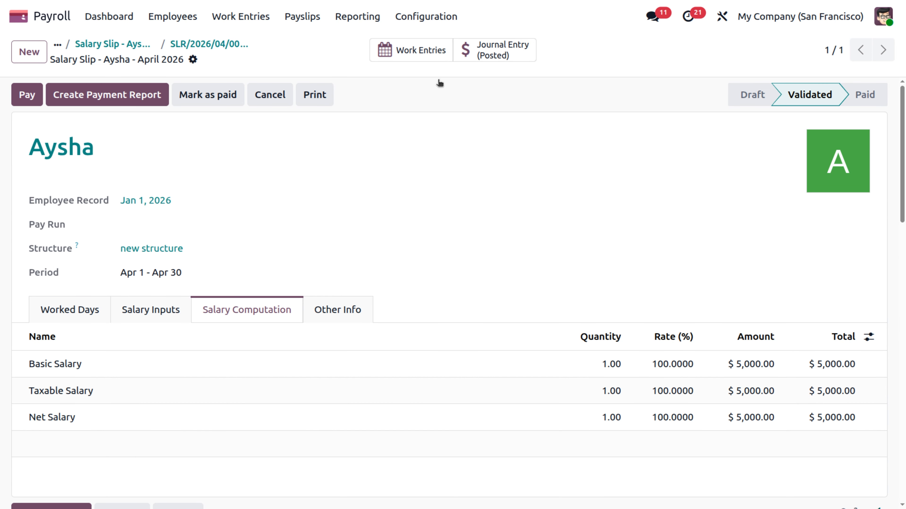
click(26, 96)
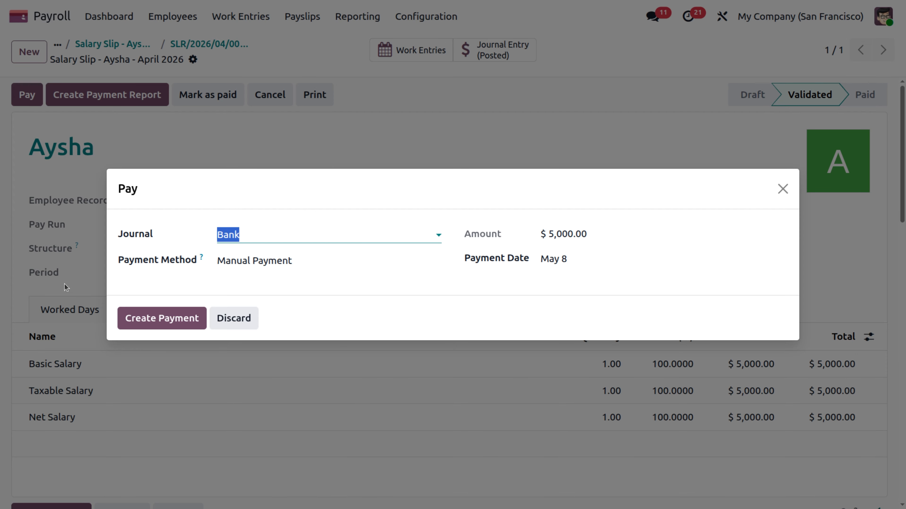
click(177, 321)
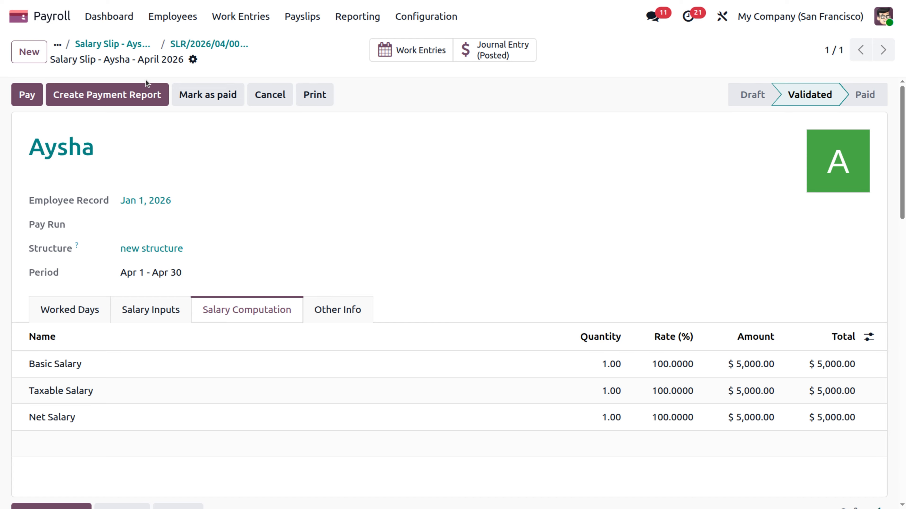
Check the export formats offered for the payslip's payment report and leave without generating it.
click(139, 102)
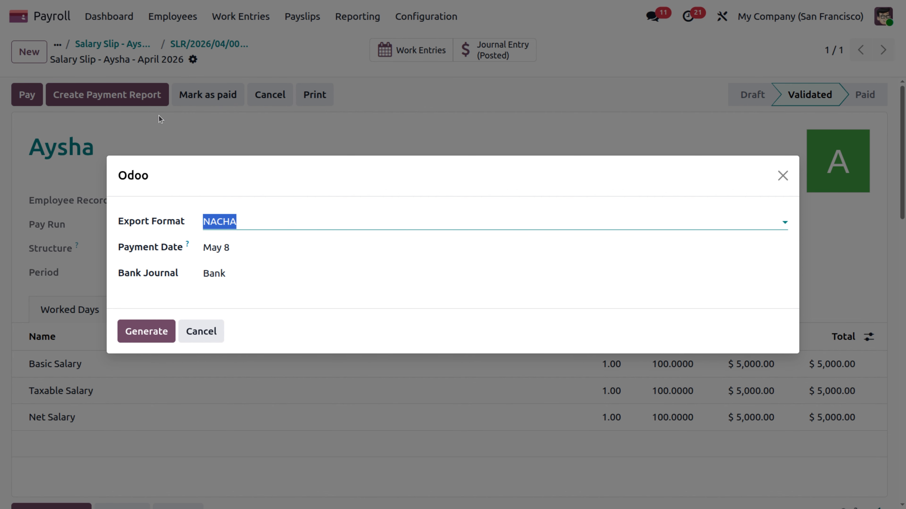
click(276, 228)
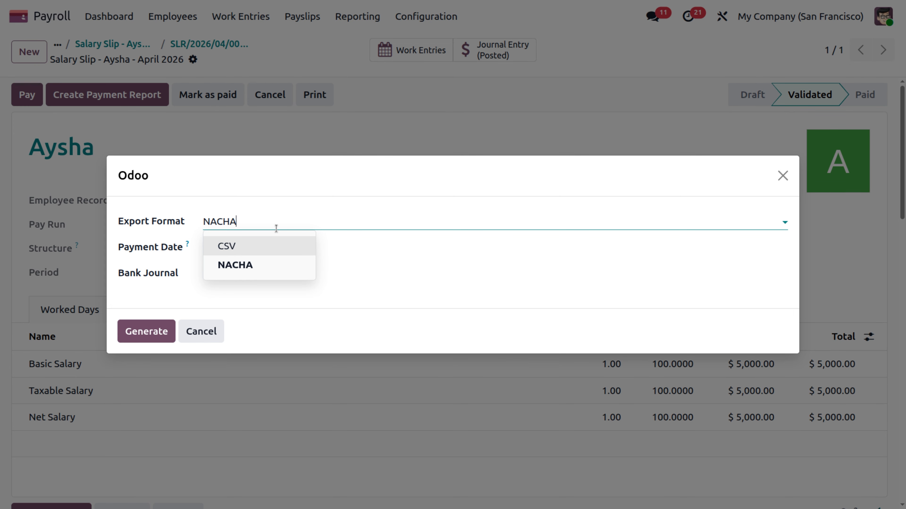
click(276, 228)
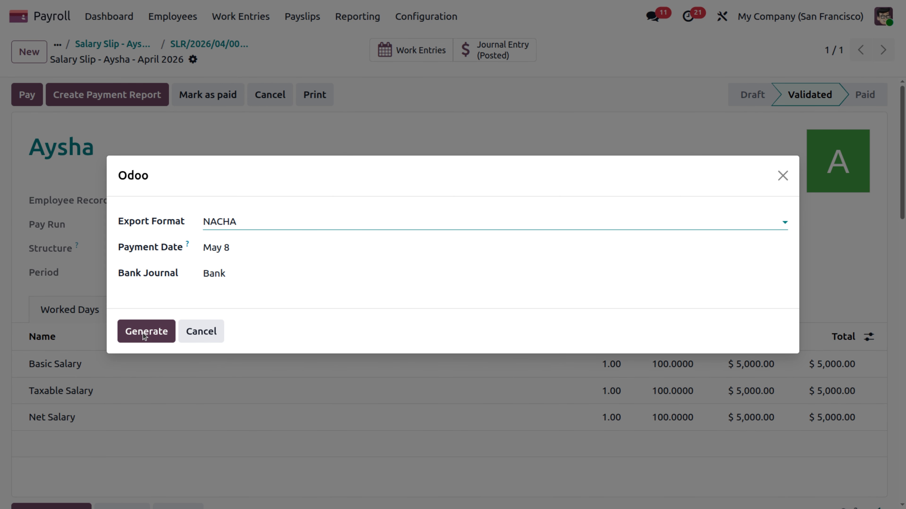
click(210, 332)
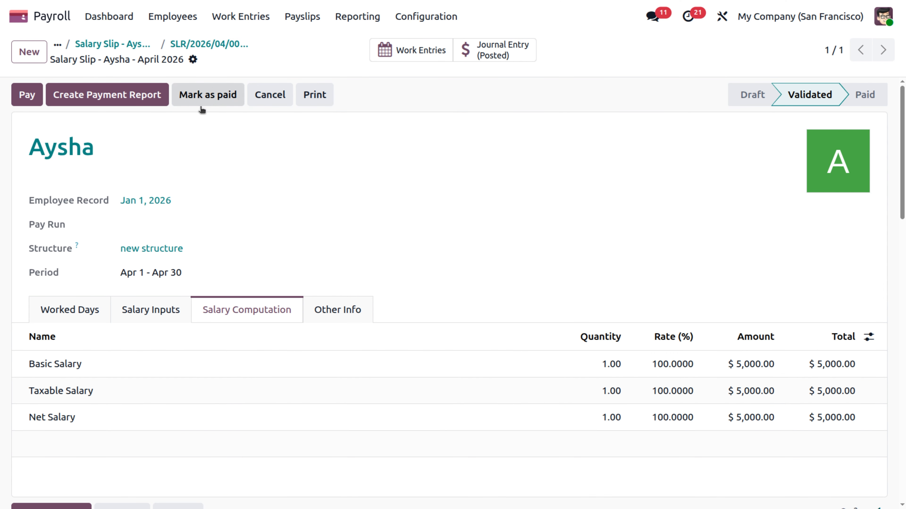
Mark the April 2026 payslip as paid and review its message and status history.
click(215, 96)
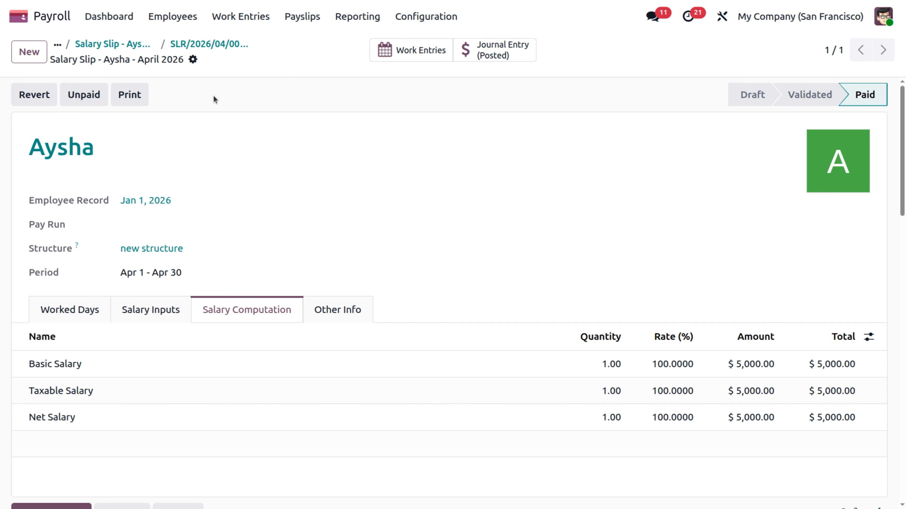
scroll(213, 95, down, 8)
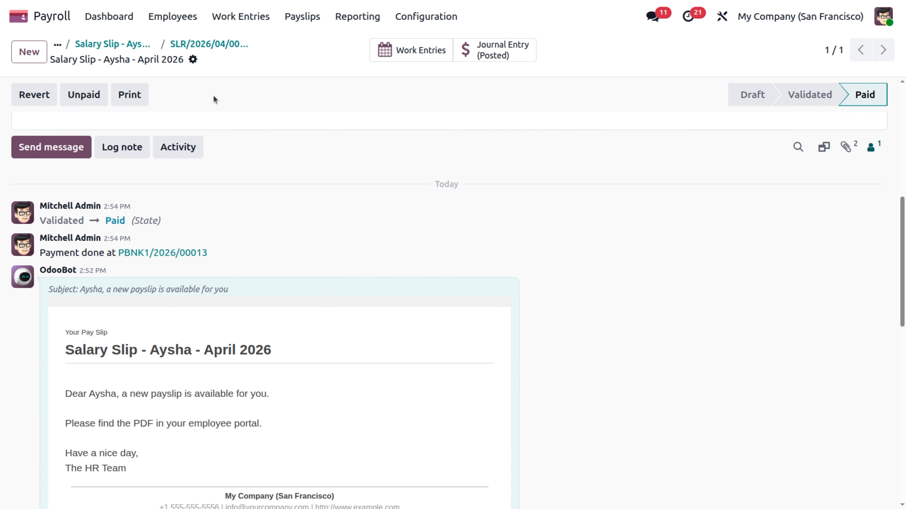
scroll(213, 95, up, 6)
scroll(213, 95, down, 12)
scroll(213, 94, up, 5)
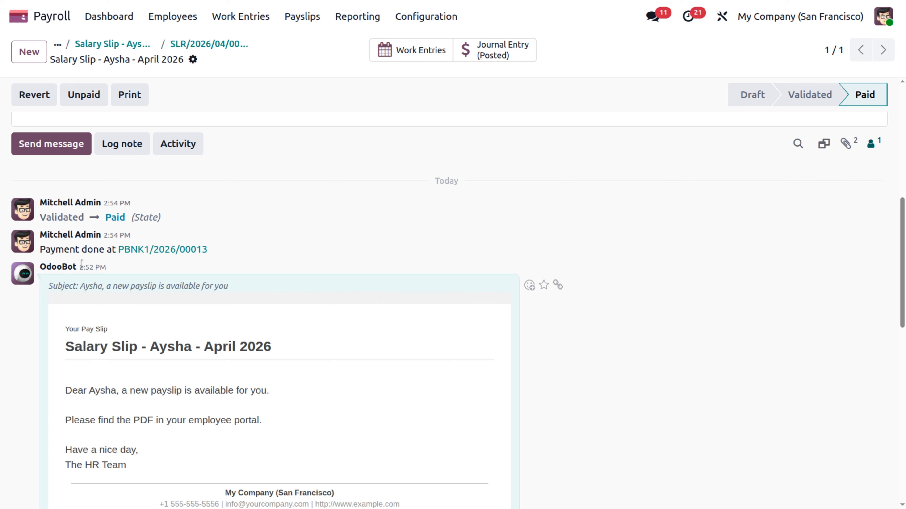
scroll(135, 258, down, 10)
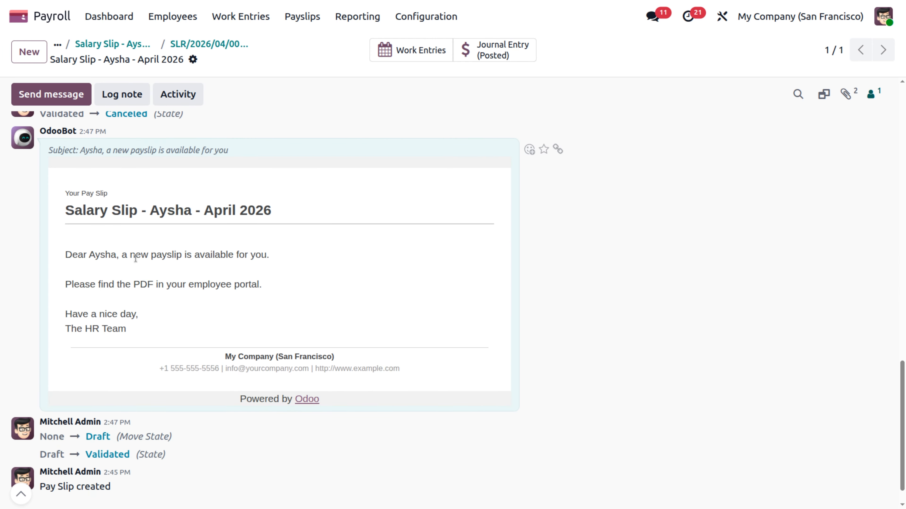
scroll(135, 258, up, 15)
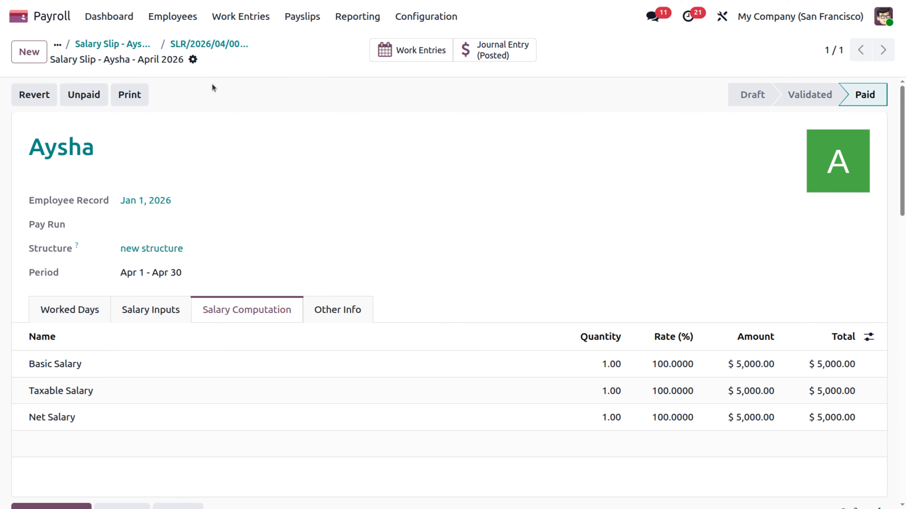
Switch to Accounting, open the posted April 2026 Bank journal entry and examine its reconciled items.
click(50, 16)
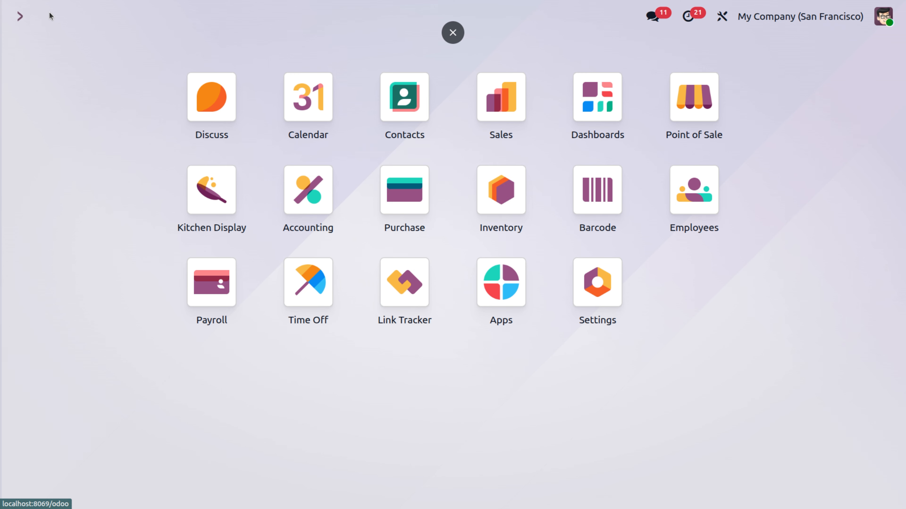
text(acc)
key(Return)
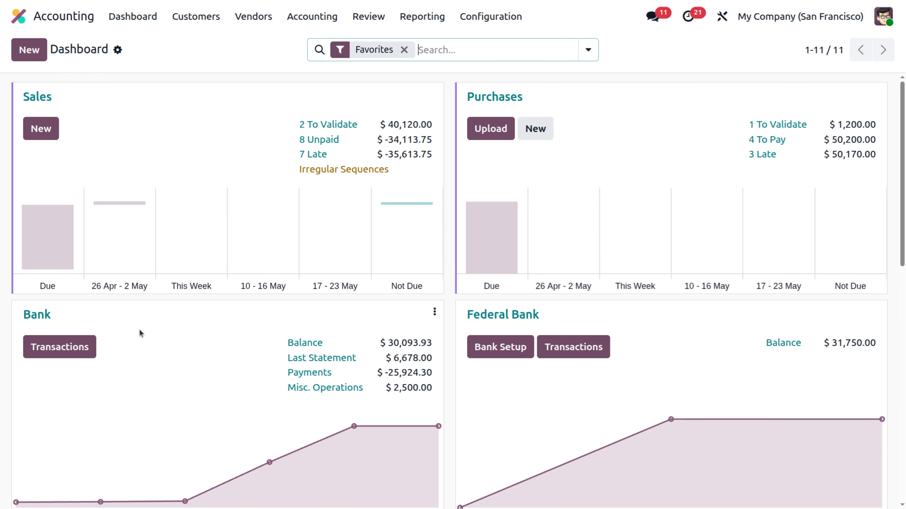
click(320, 12)
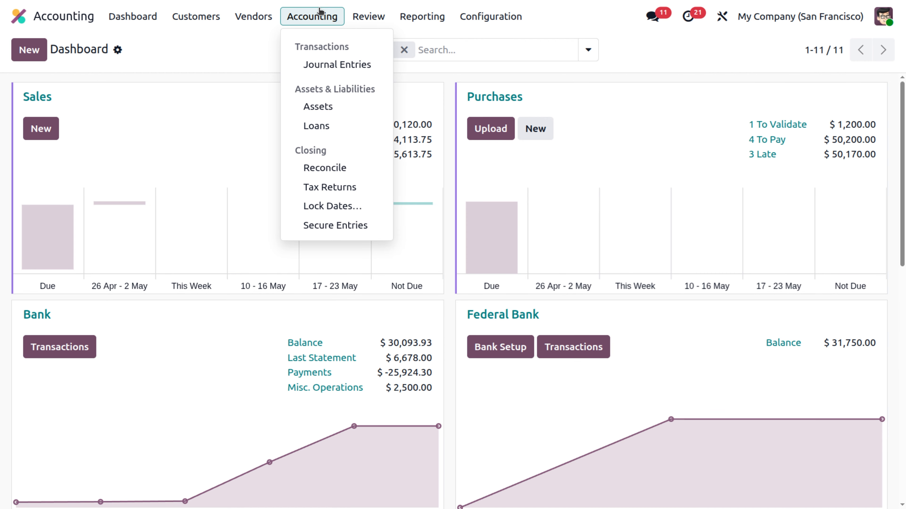
click(325, 66)
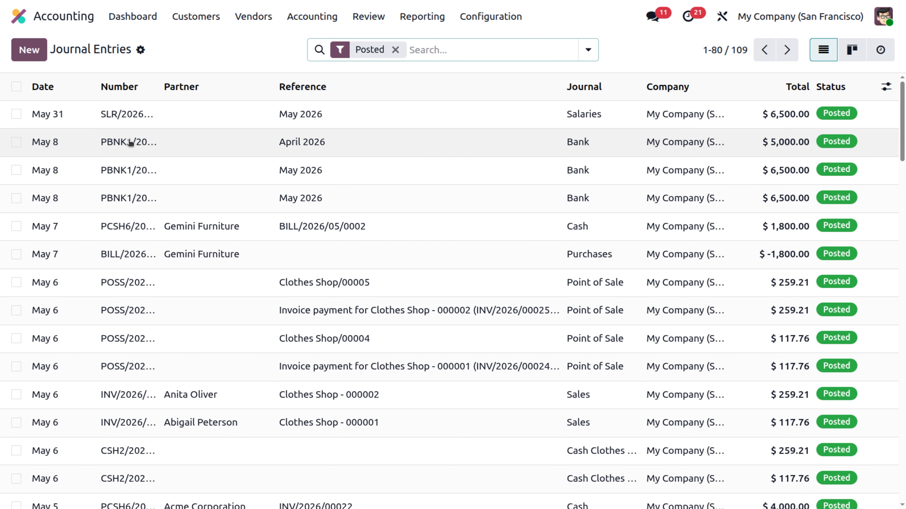
click(264, 156)
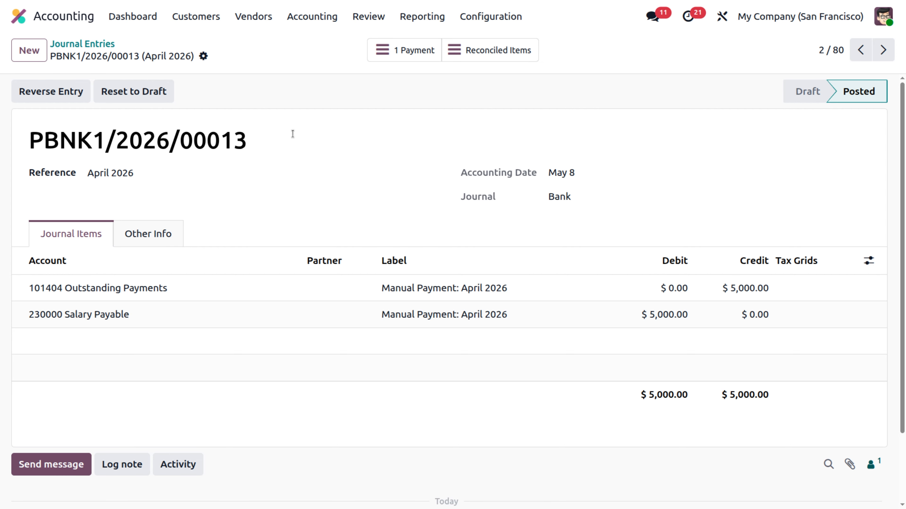
click(459, 52)
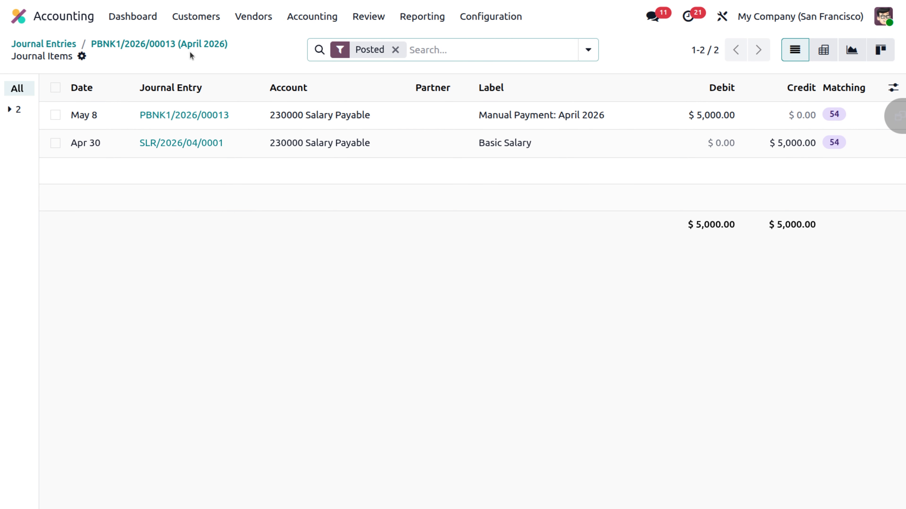
Review the payment record linked to the April 2026 Bank journal entry and return to the entry.
click(191, 44)
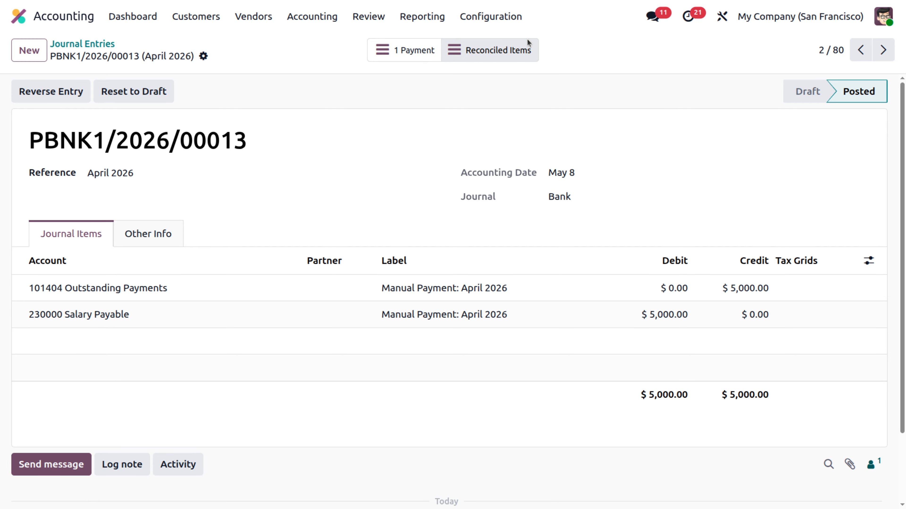
click(394, 57)
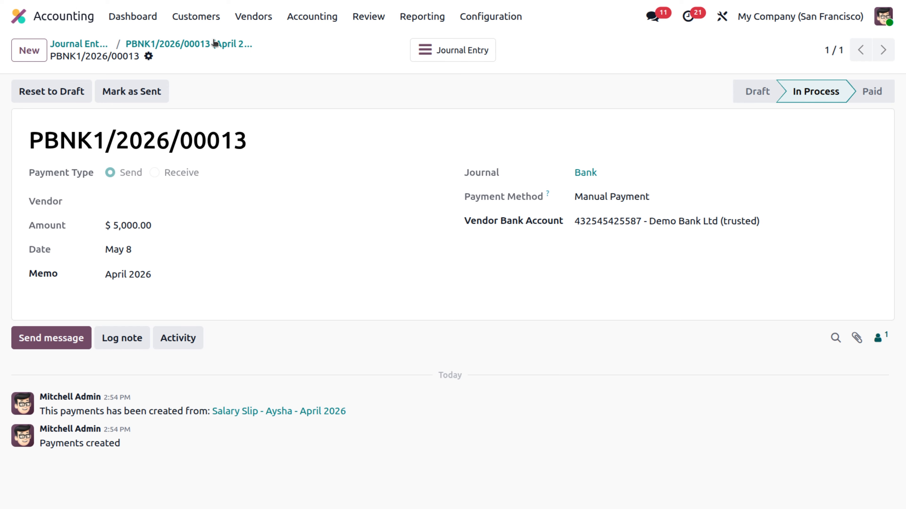
click(206, 47)
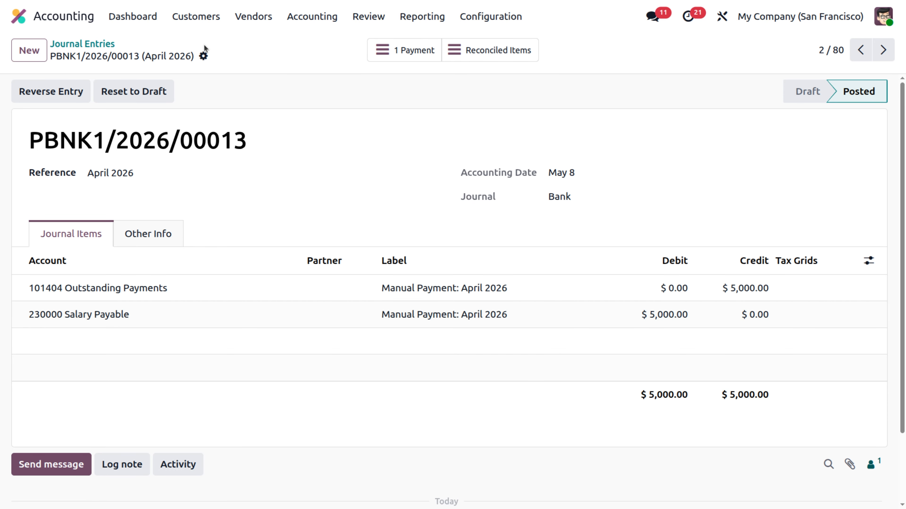
Open the Balance Sheet report and view the General Ledger for the 230000 Salary Payable account under Other Current Liabilities.
click(432, 17)
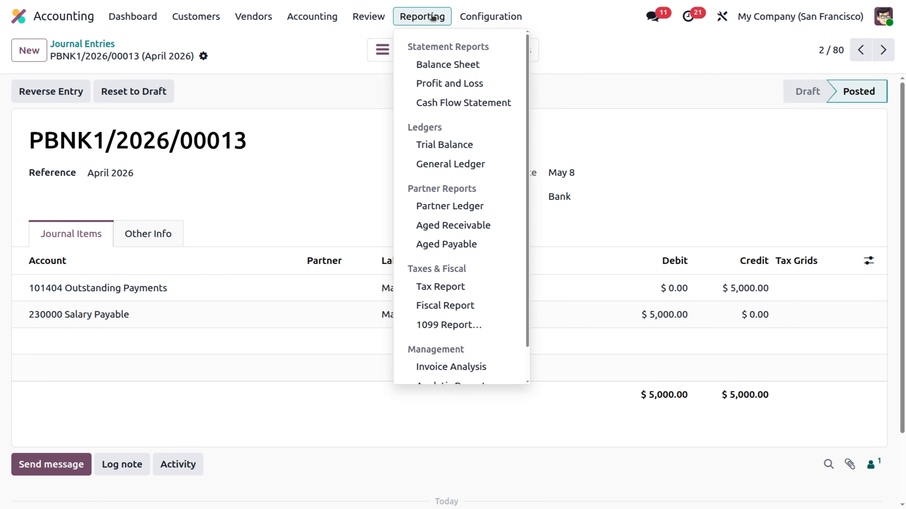
click(478, 65)
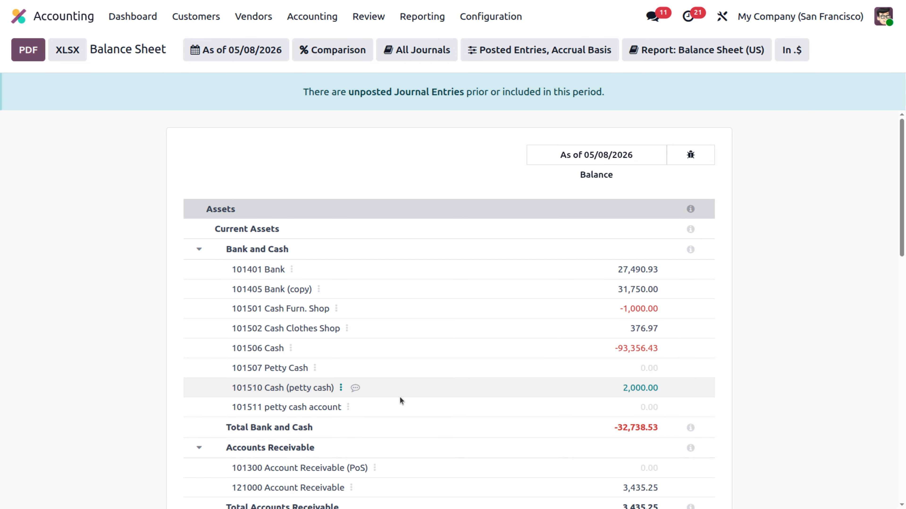
scroll(387, 187, down, 12)
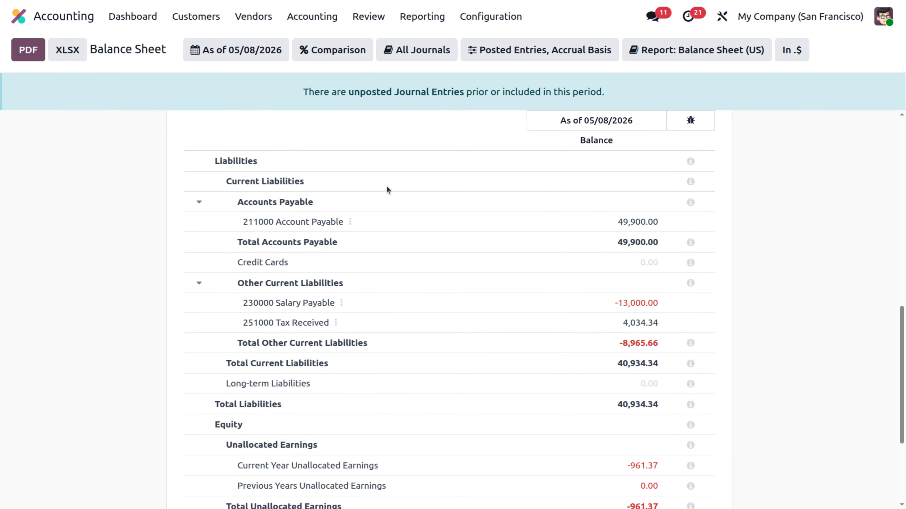
scroll(387, 187, up, 5)
scroll(386, 187, down, 2)
scroll(387, 190, down, 2)
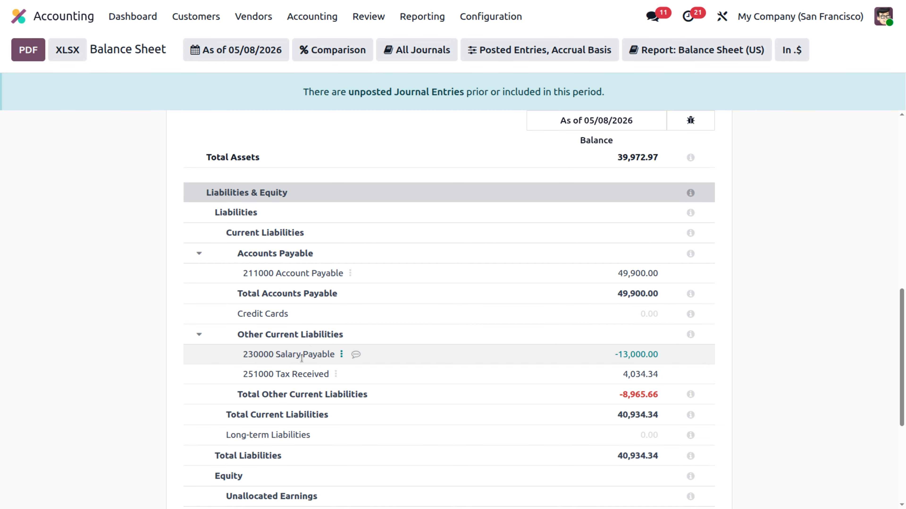
click(341, 354)
click(379, 373)
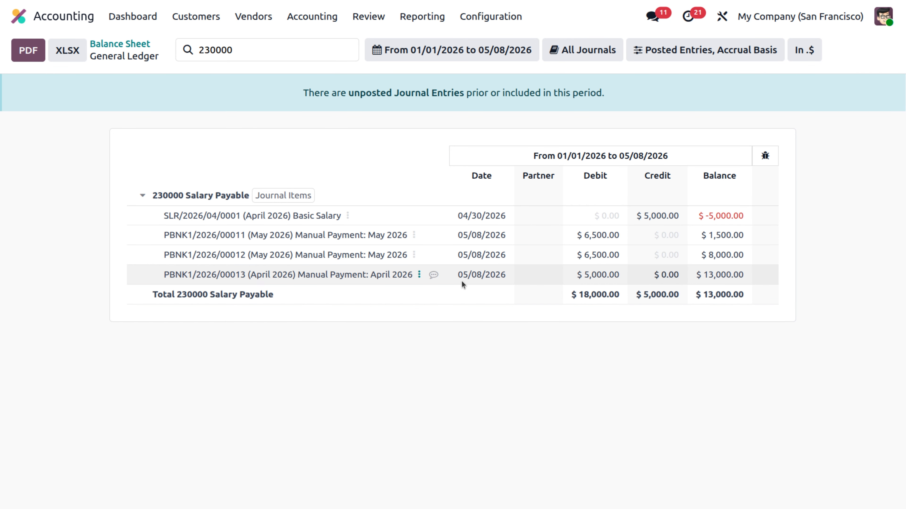
Open the Profit and Loss report and view the General Ledger for the 630000 Salary Expenses account.
click(137, 47)
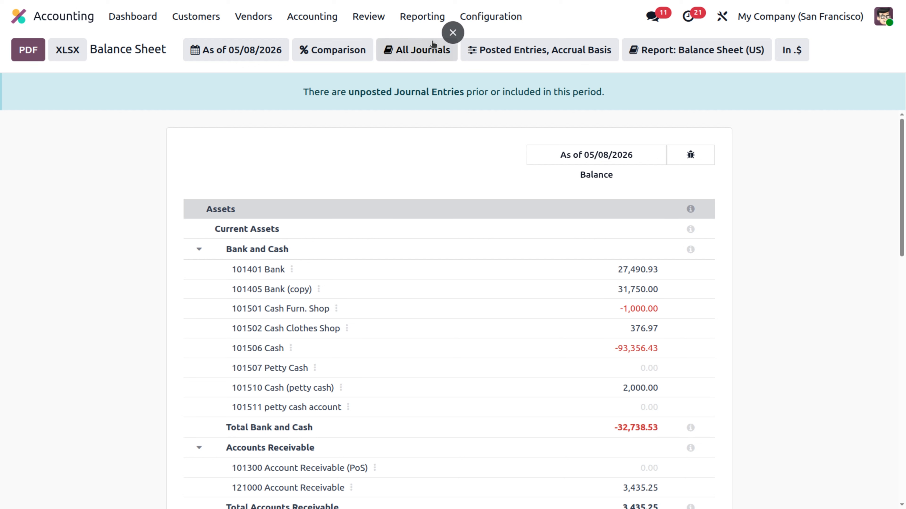
click(427, 25)
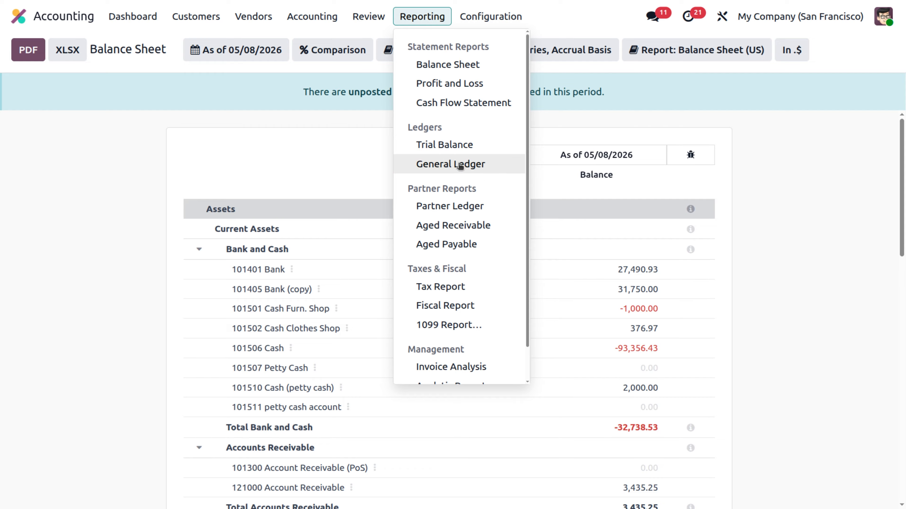
click(467, 85)
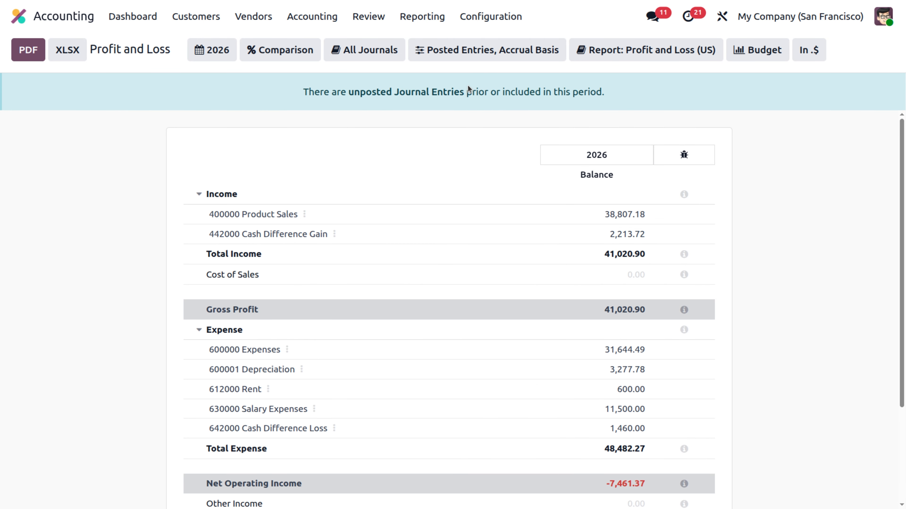
scroll(332, 256, down, 2)
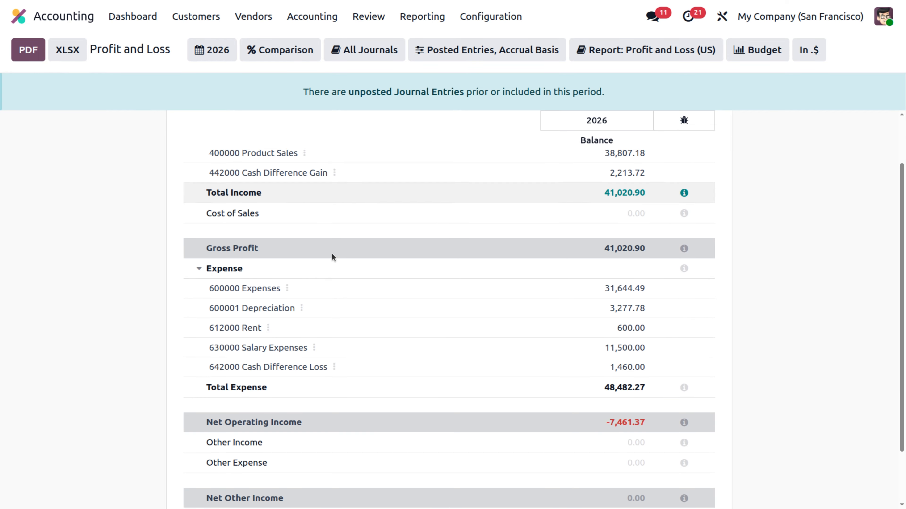
click(315, 330)
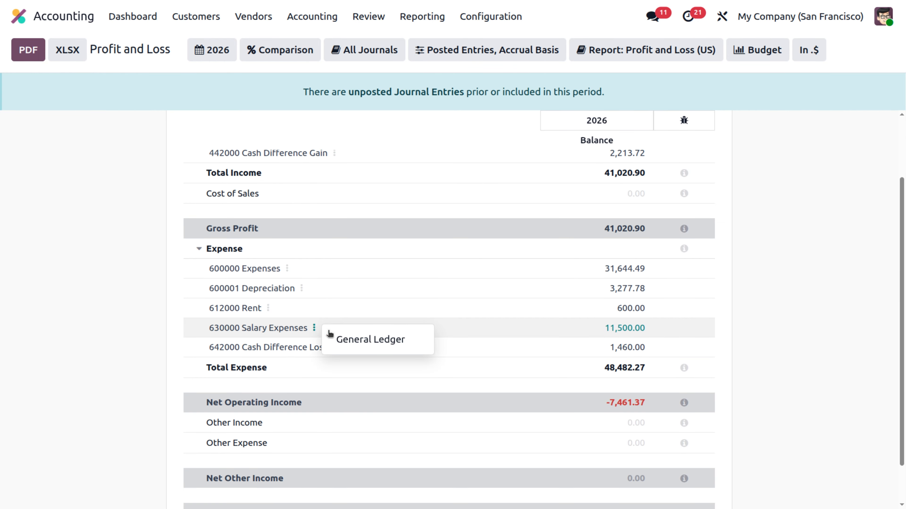
click(354, 341)
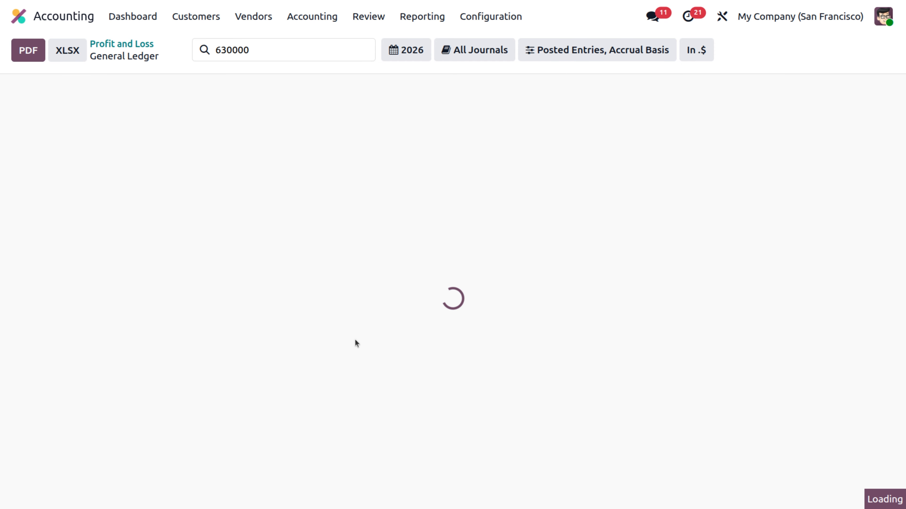